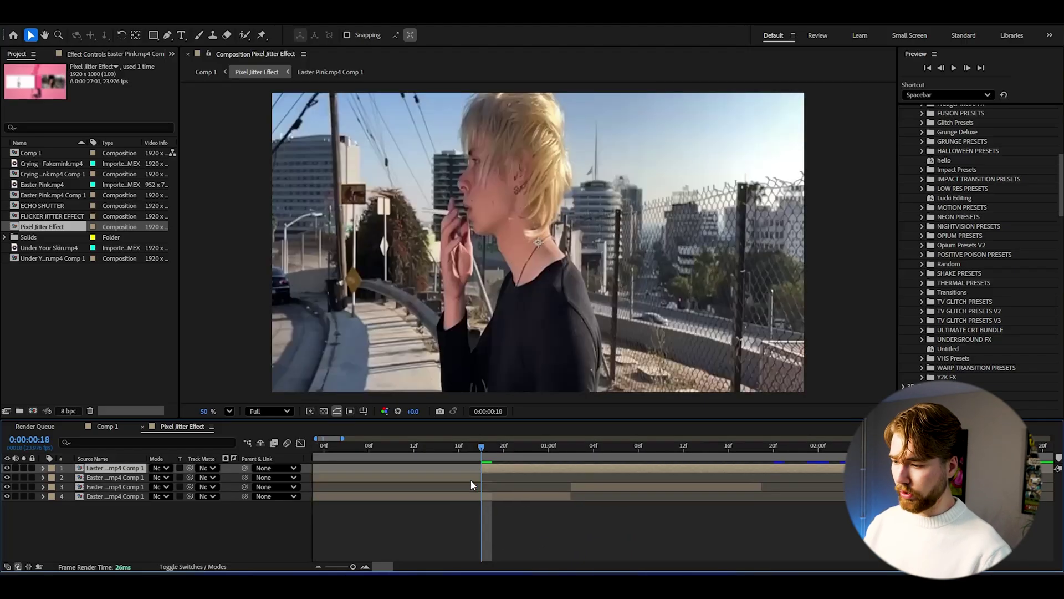
- Delete the leftover clip portion before 0:00:00:18 and split the remaining clip into one-frame pieces up to 0:00:01:02
click(473, 476)
key(Delete)
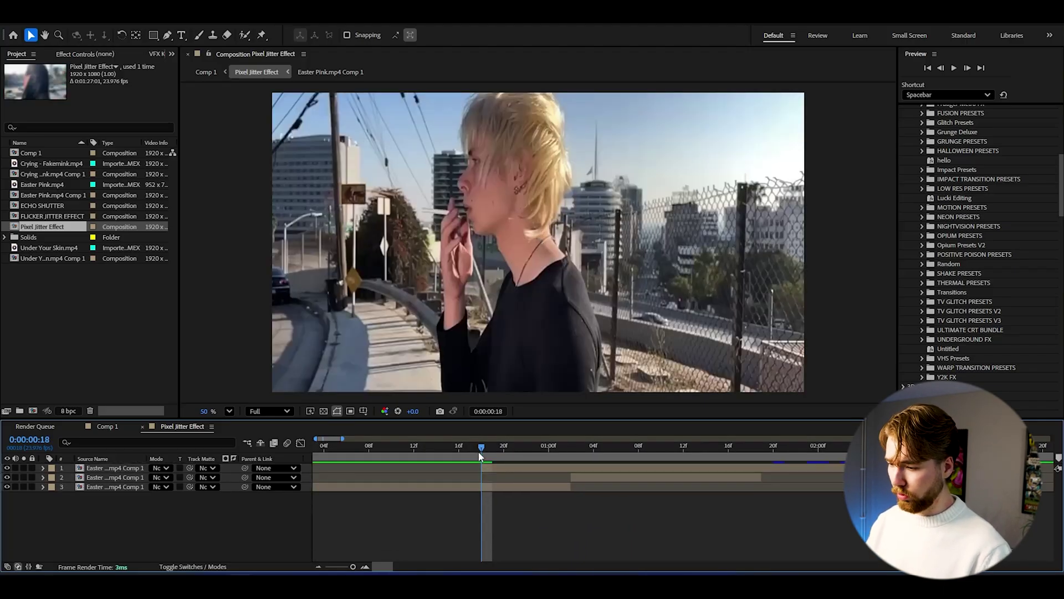
mouse_move(481, 448)
mouse_down()
mouse_move(511, 454)
mouse_move(500, 454)
mouse_up()
key(ctrl+shift+d)
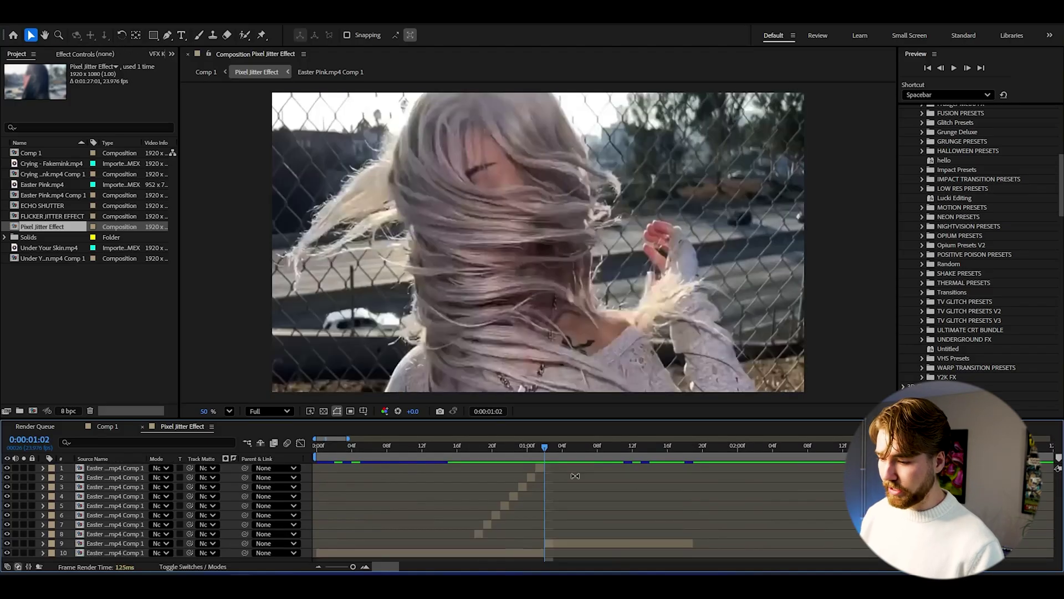
- Add composition markers at 0:00:01:12 and 0:00:00:16, plus one labelled "transition" at 0:00:01:02
drag(544, 448, 482, 457)
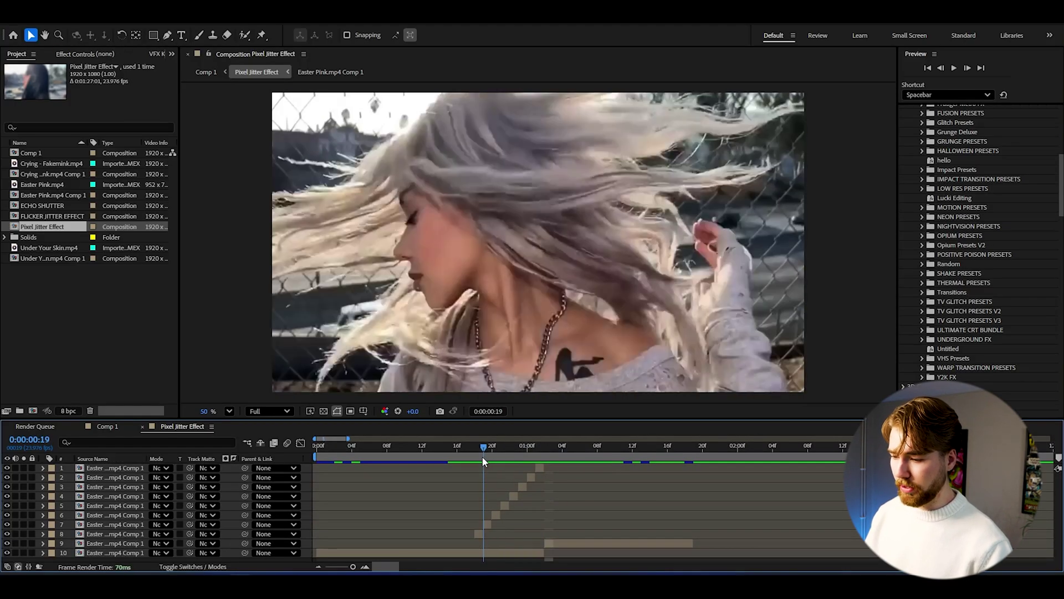
click(543, 450)
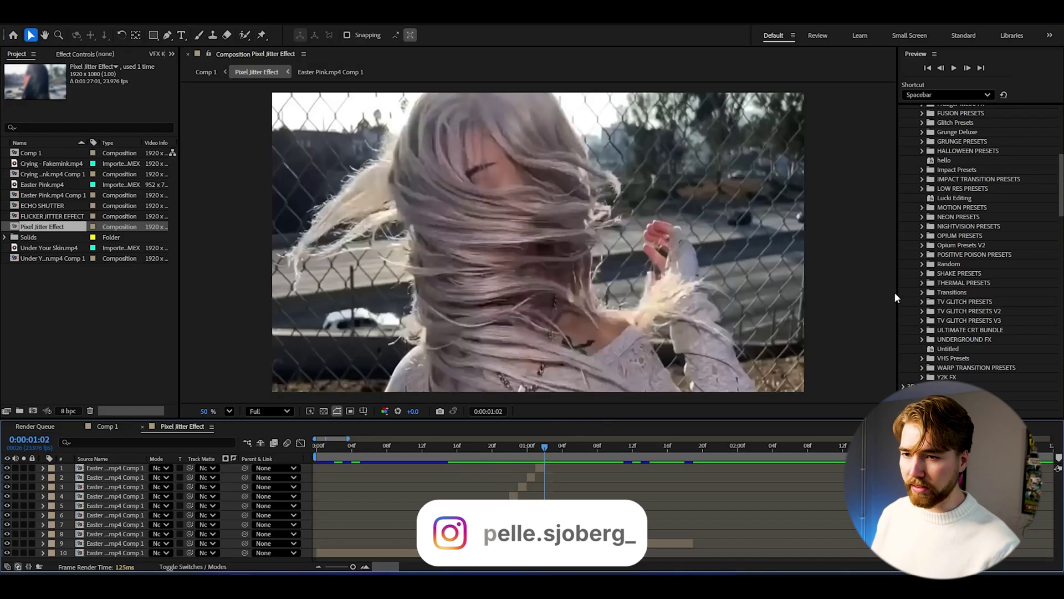
click(975, 83)
key(space)
click(670, 546)
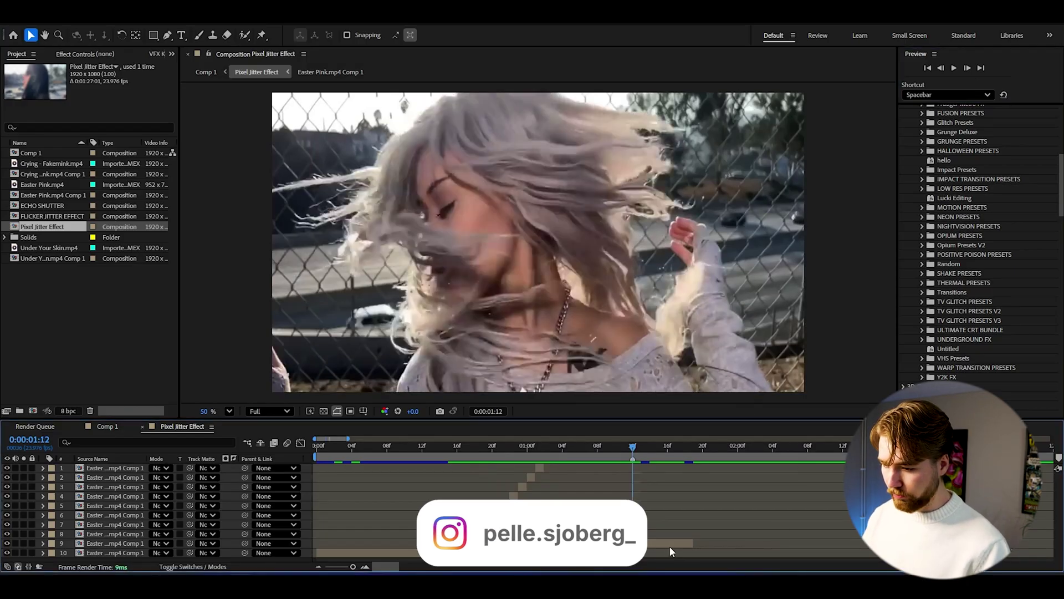
key(space)
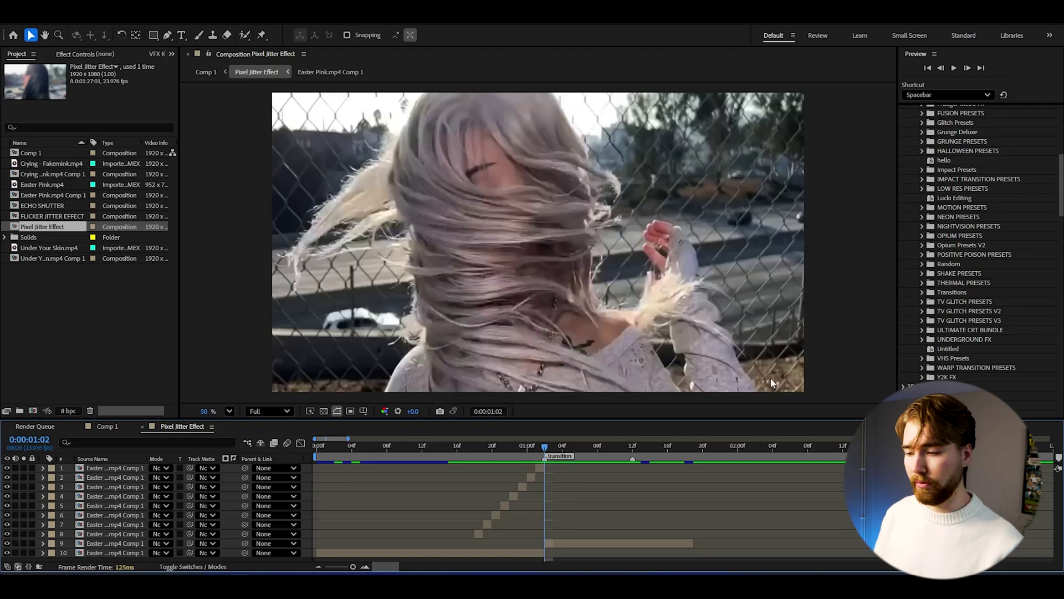
key(shift+Page_Up)
key(KP_Multiply)
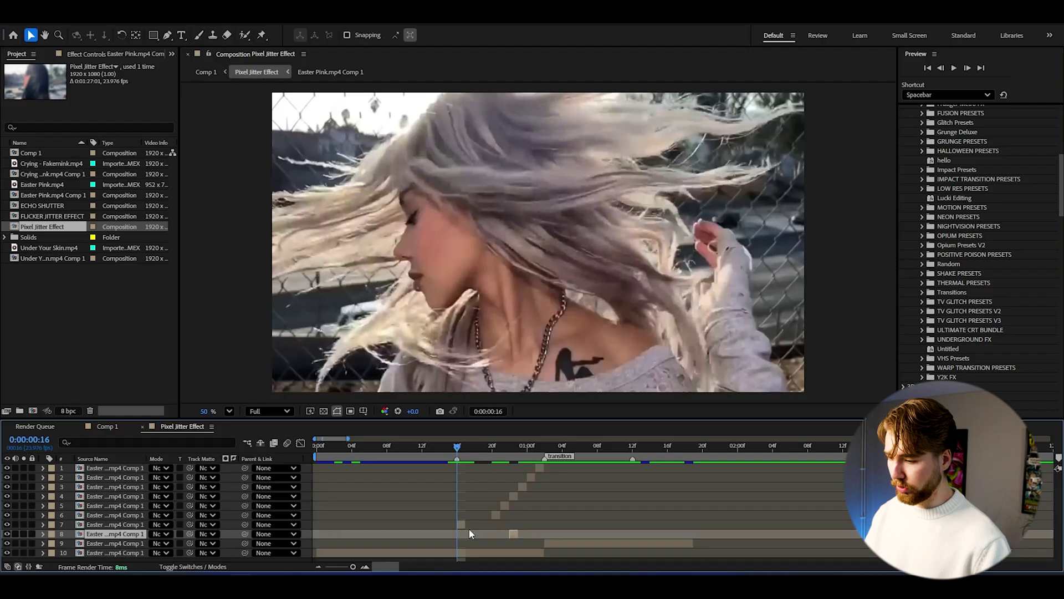
- Start a two-frame clip piece at 0:00:00:16 and mask it with a rectangle around the woman's face in profile
mouse_move(462, 448)
mouse_down()
mouse_move(443, 446)
mouse_move(458, 446)
mouse_up()
click(470, 523)
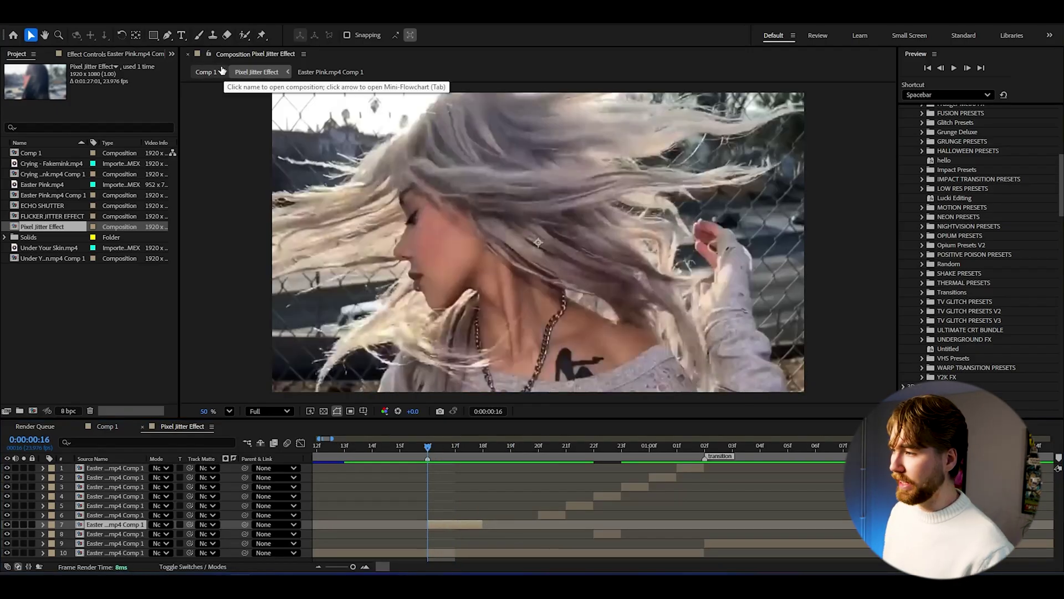
click(153, 35)
mouse_move(343, 158)
mouse_down()
mouse_move(482, 333)
mouse_move(464, 316)
mouse_up()
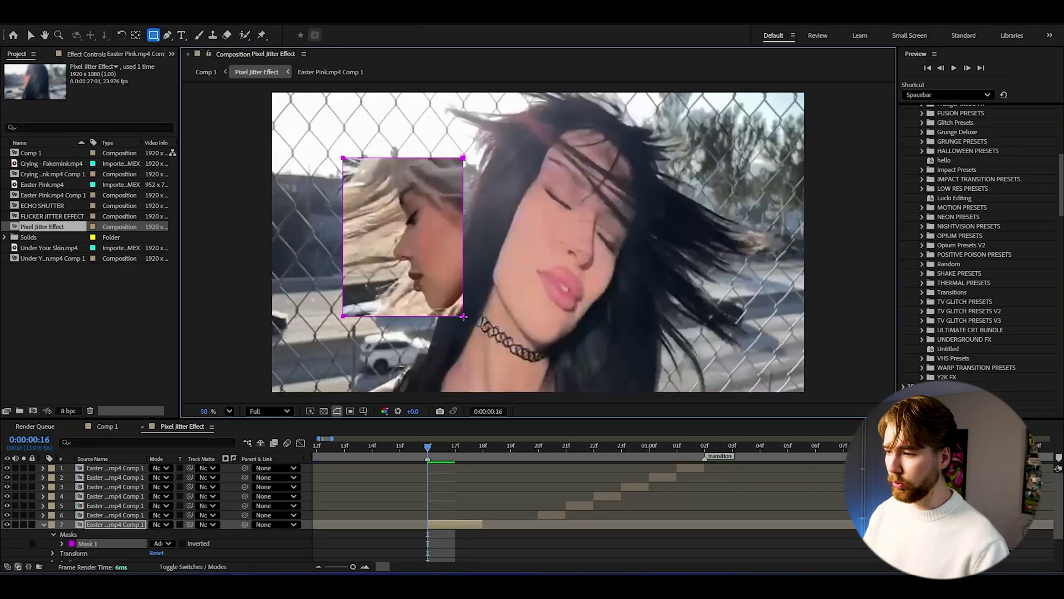
- Duplicate the masked piece and place the copy directly after it, starting at 0:00:00:18
drag(381, 447, 427, 451)
click(451, 525)
key(ctrl+d)
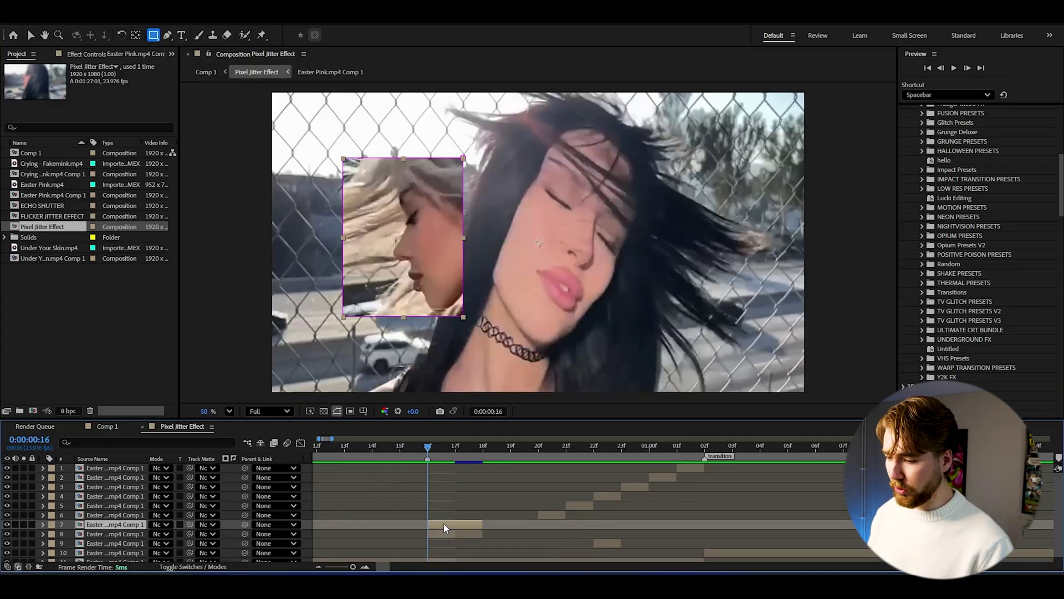
drag(445, 525, 485, 533)
- Group the seven unused one-frame pieces above the masked layers and move them past the transition marker
drag(135, 544, 140, 521)
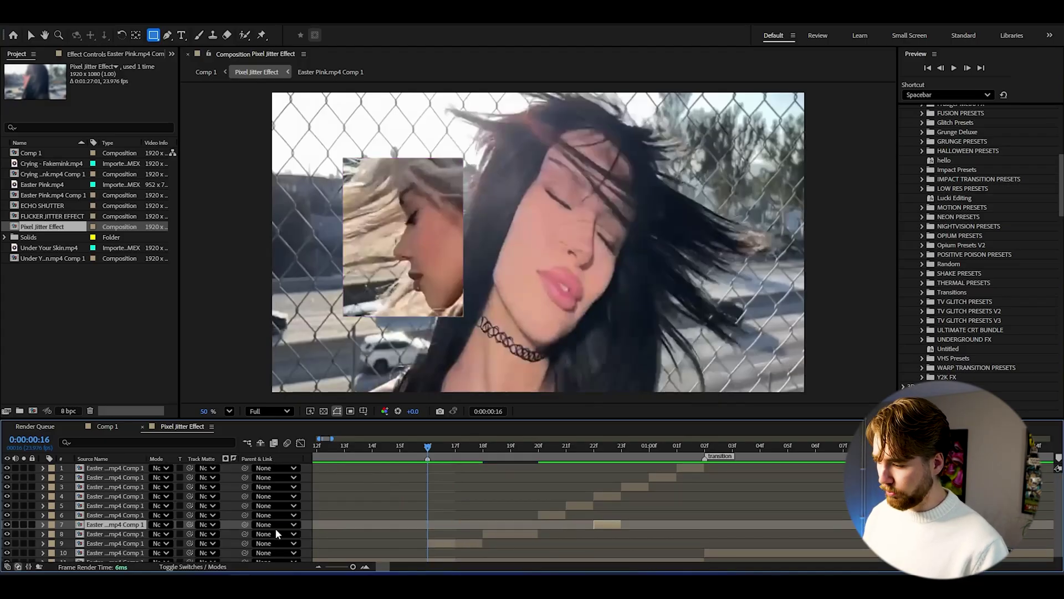
shift+click(105, 469)
drag(631, 484, 1047, 502)
- Add a second rectangular mask over the tattooed chest and shoulder on the piece at 0:00:00:18
click(455, 451)
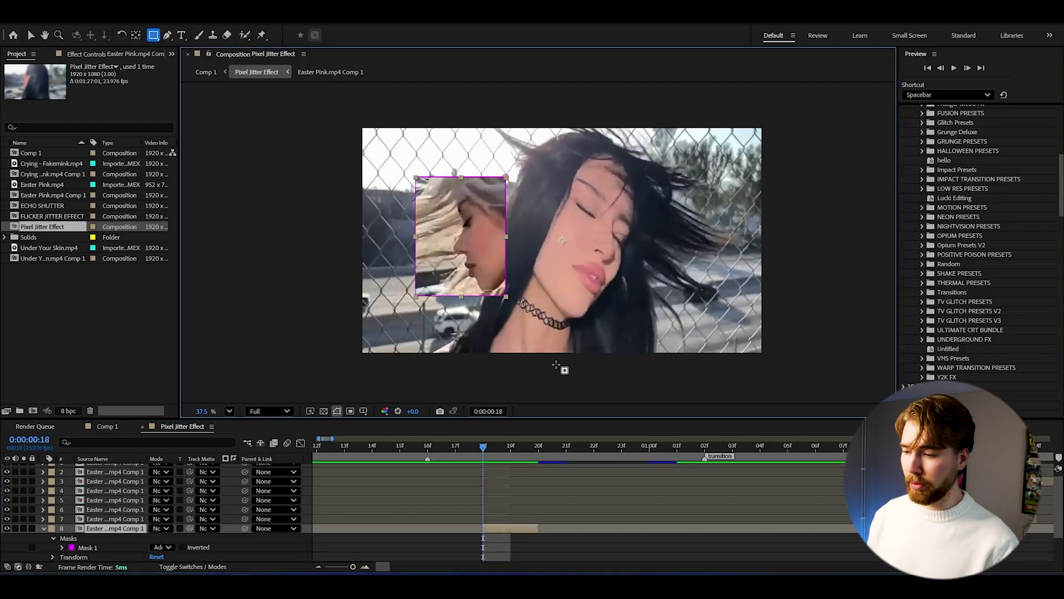
drag(556, 363, 673, 293)
- Duplicate the piece with two masks, move the copy to start at 0:00:00:22, and save the project
click(512, 529)
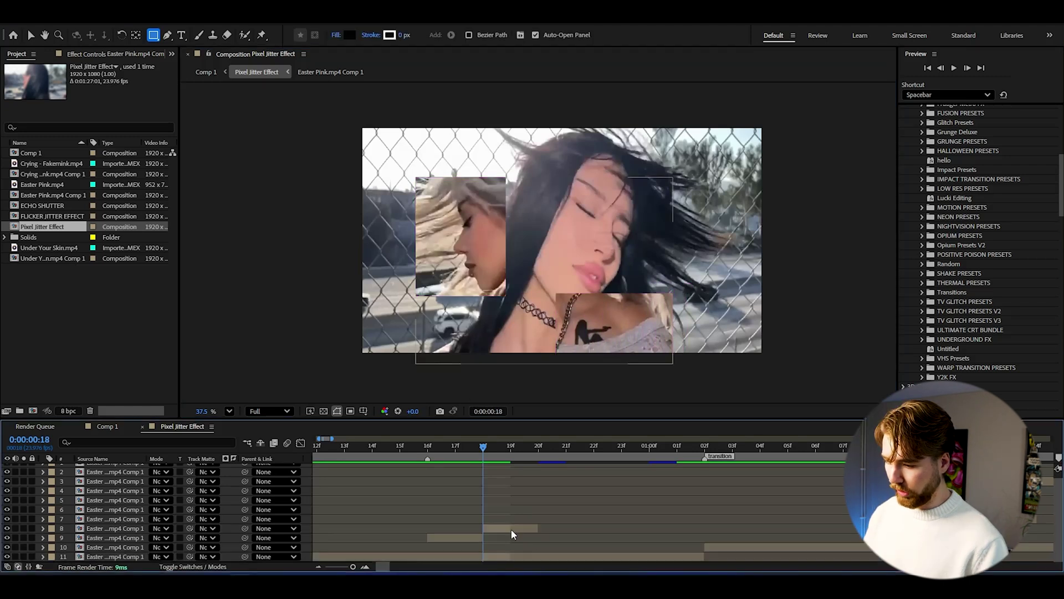
key(ctrl+d)
scroll(505, 524, down, 1)
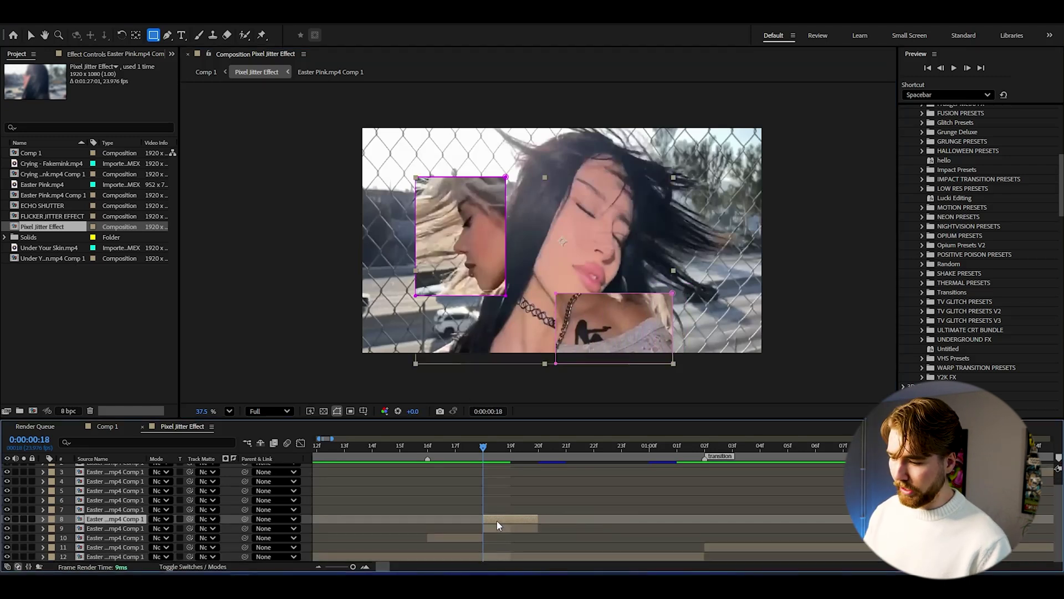
drag(498, 521, 609, 521)
key(ctrl+s)
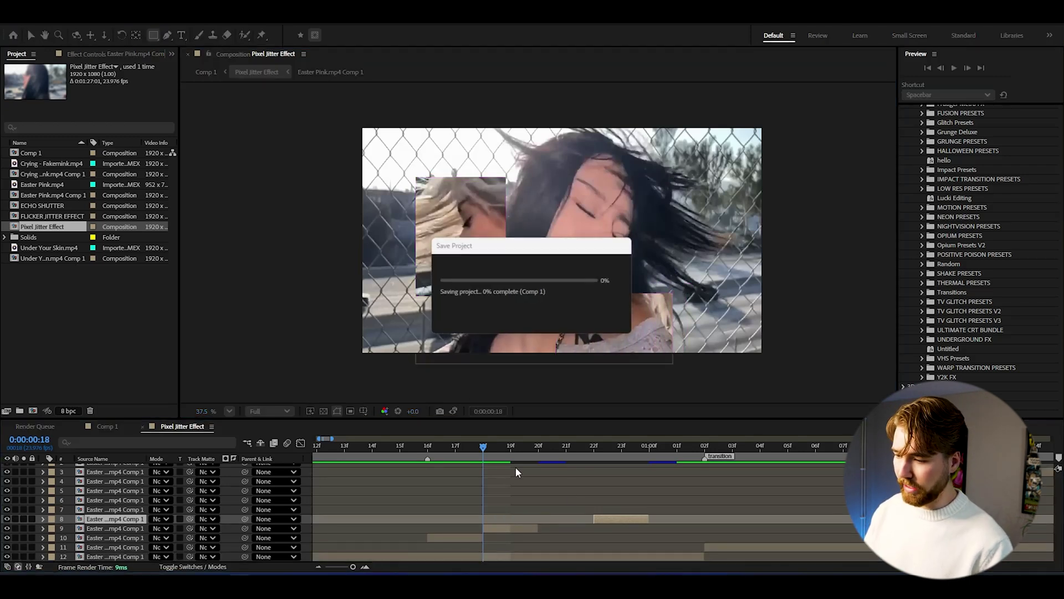
- Replace both masks on the piece at 0:00:00:22 with one rectangular mask over the necklace at the frame's lower middle
drag(501, 447, 598, 456)
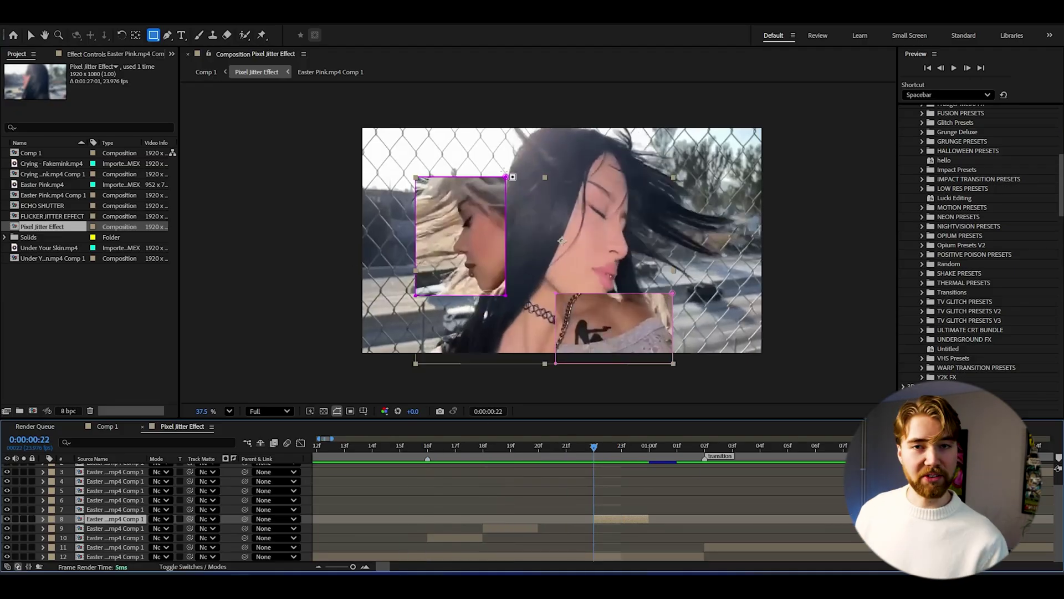
click(43, 519)
scroll(83, 538, down, 1)
click(50, 494)
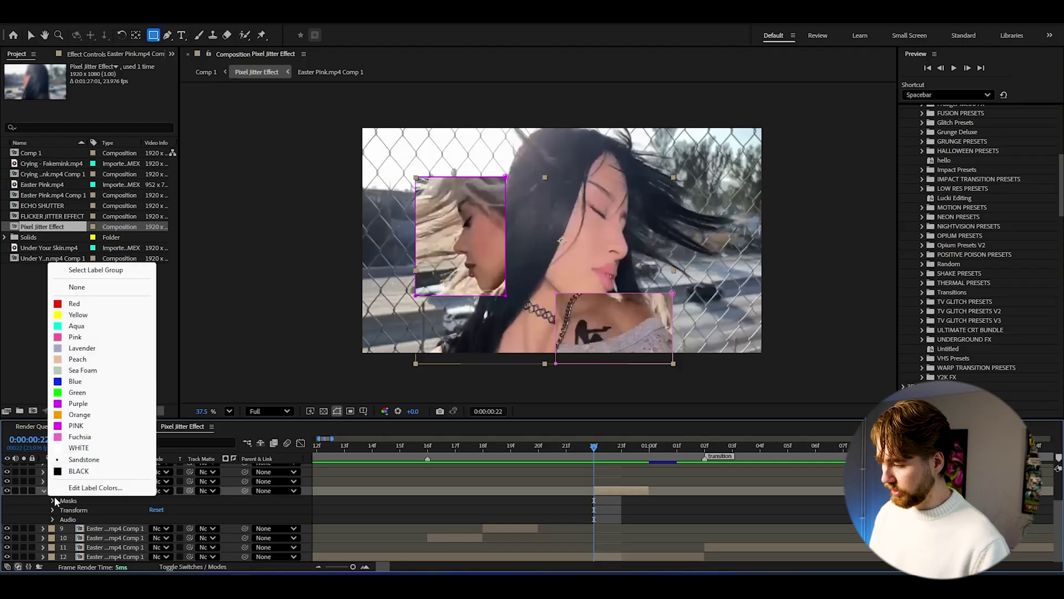
click(53, 501)
click(82, 509)
key(Delete)
click(84, 510)
key(Delete)
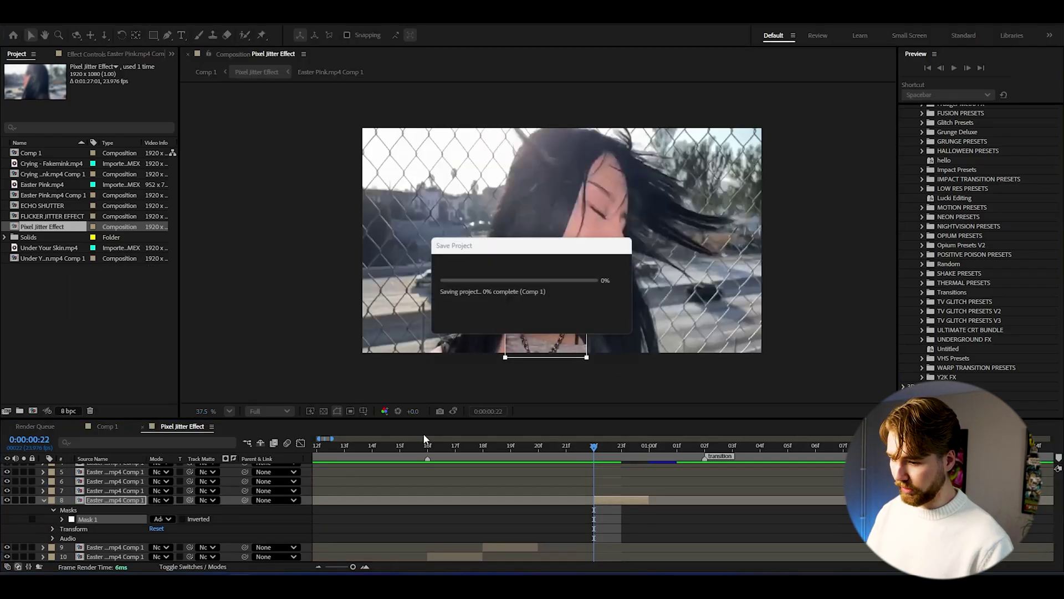
- Play back the masked pieces and label their three layers green
click(384, 446)
key(space)
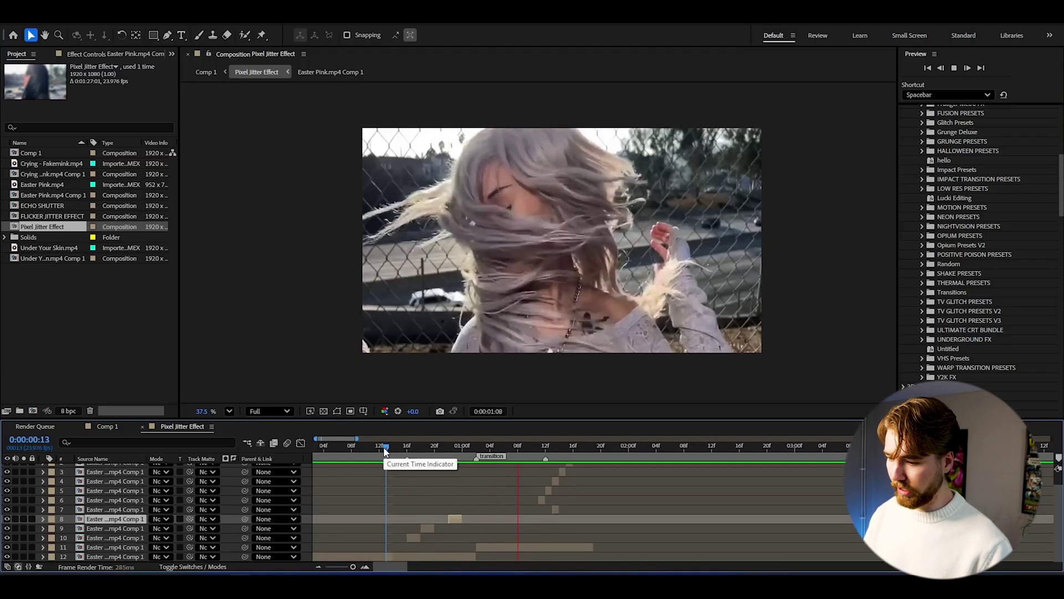
drag(384, 447, 408, 448)
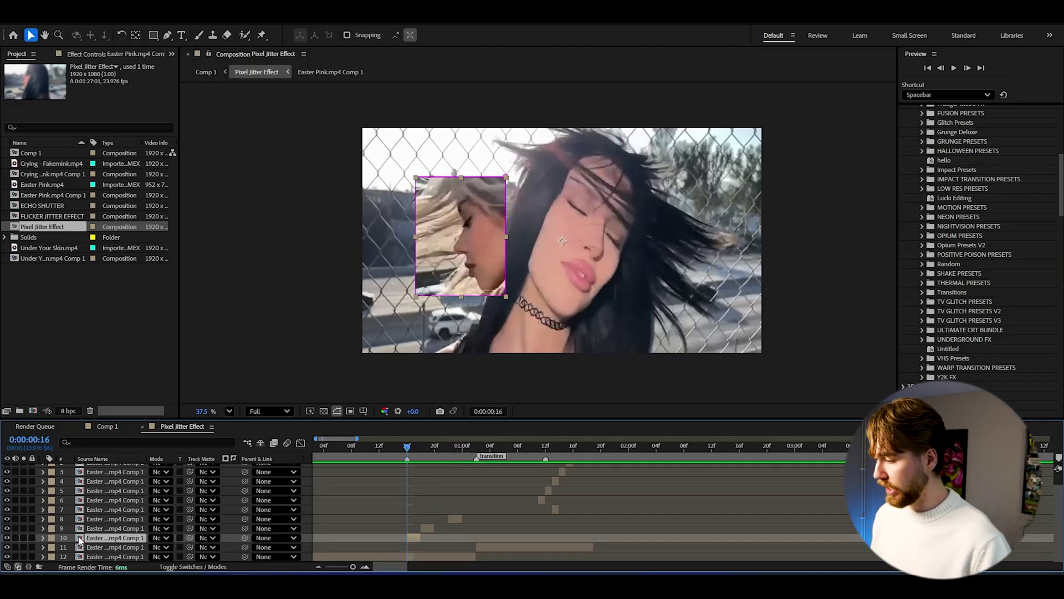
shift+click(101, 517)
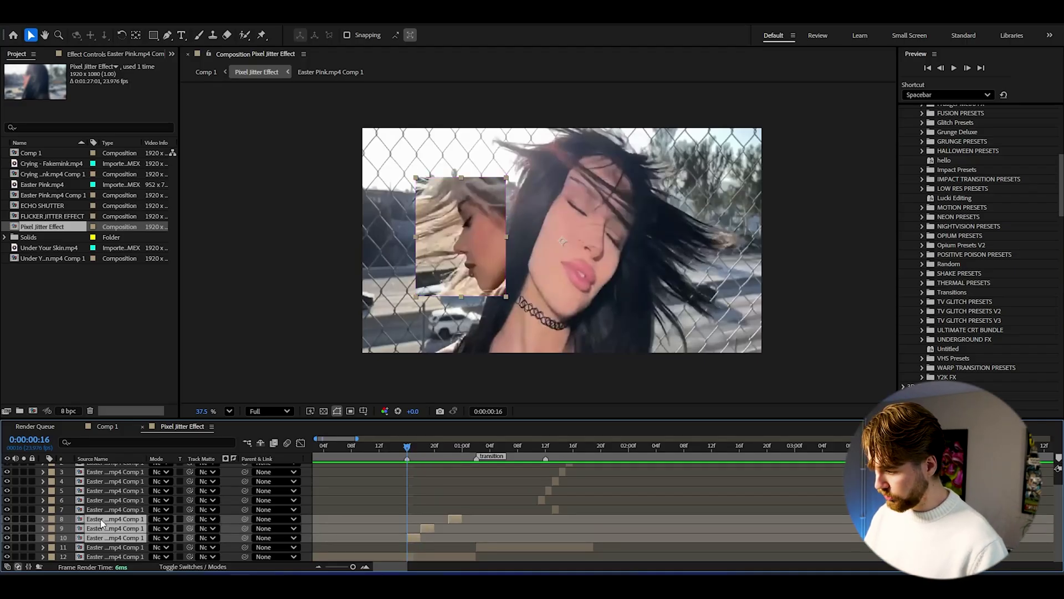
click(52, 528)
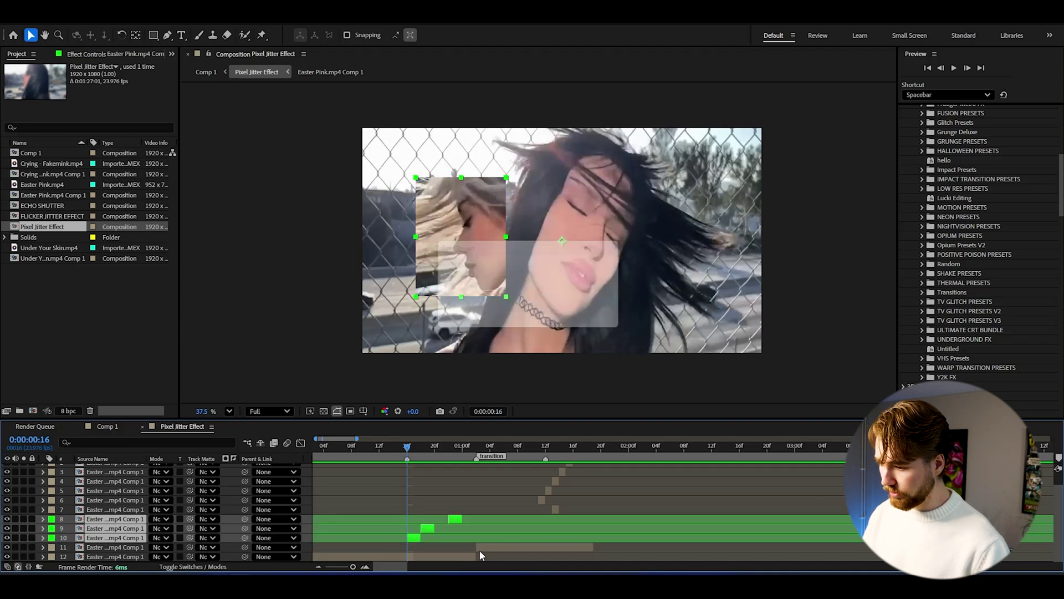
- Bring one unused clip piece back before the transition so it starts at 0:00:00:19
click(466, 556)
mouse_move(407, 448)
mouse_down()
mouse_move(482, 450)
mouse_move(421, 451)
mouse_up()
click(444, 500)
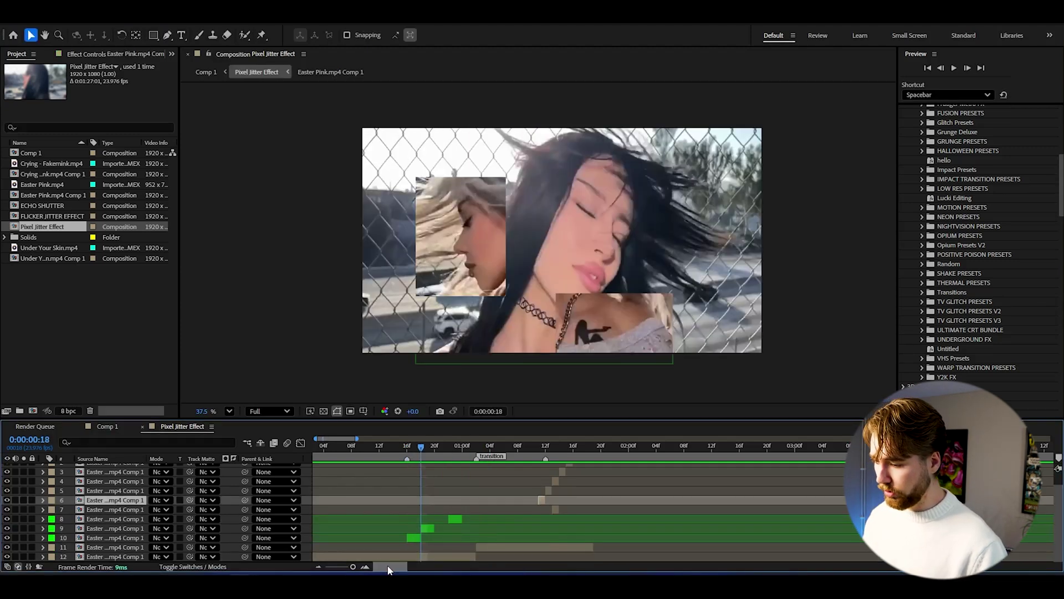
key(equal)
key(equal)
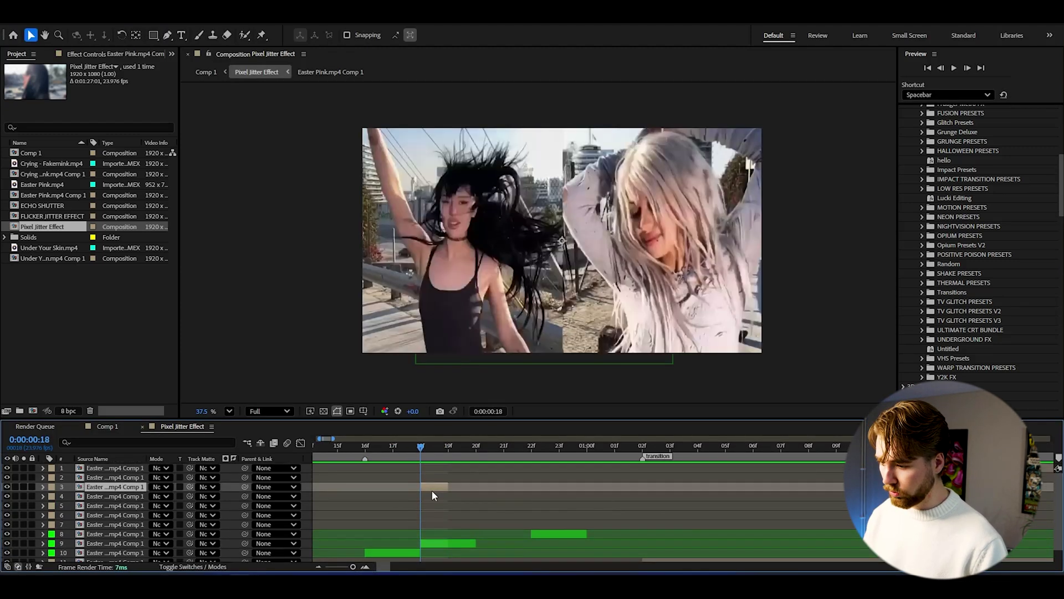
key(Page_Down)
key([)
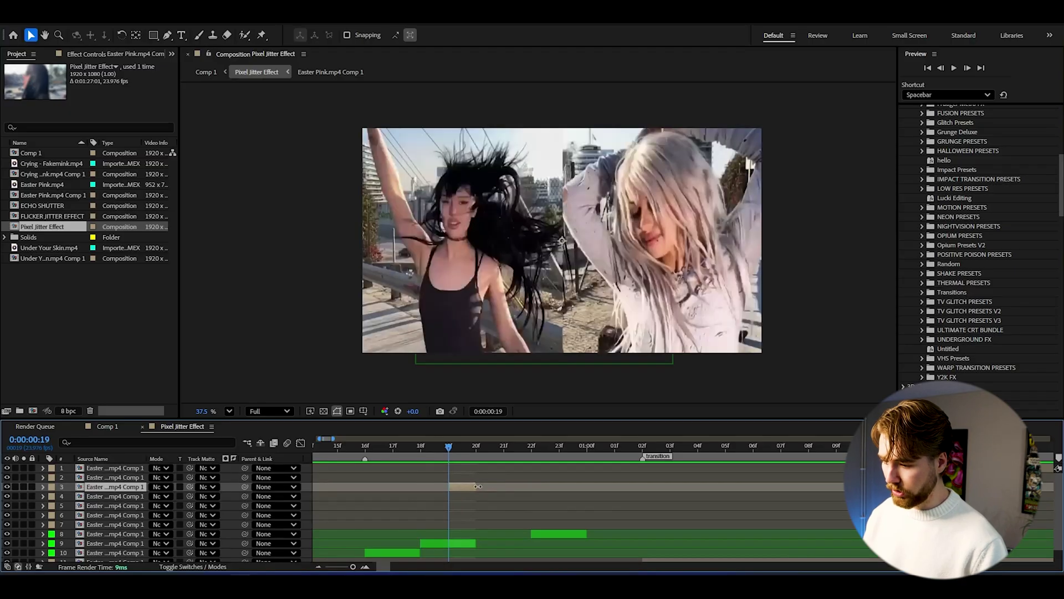
- Extend the piece at 0:00:00:19 to two frames and mask it with a rectangle around the dark-haired woman's head
key(q)
key(ctrl+Right)
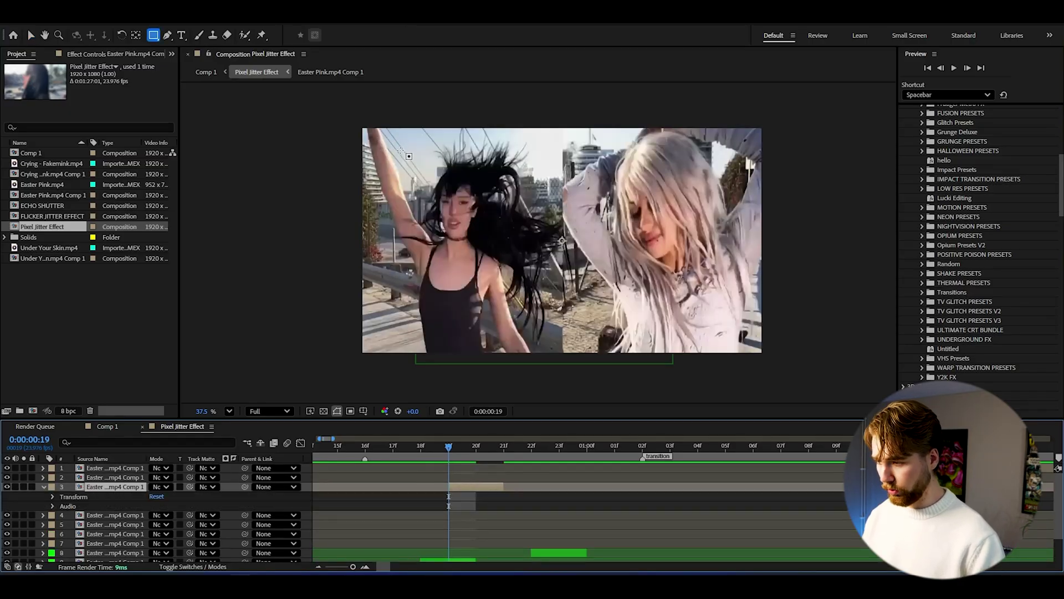
drag(400, 150, 518, 243)
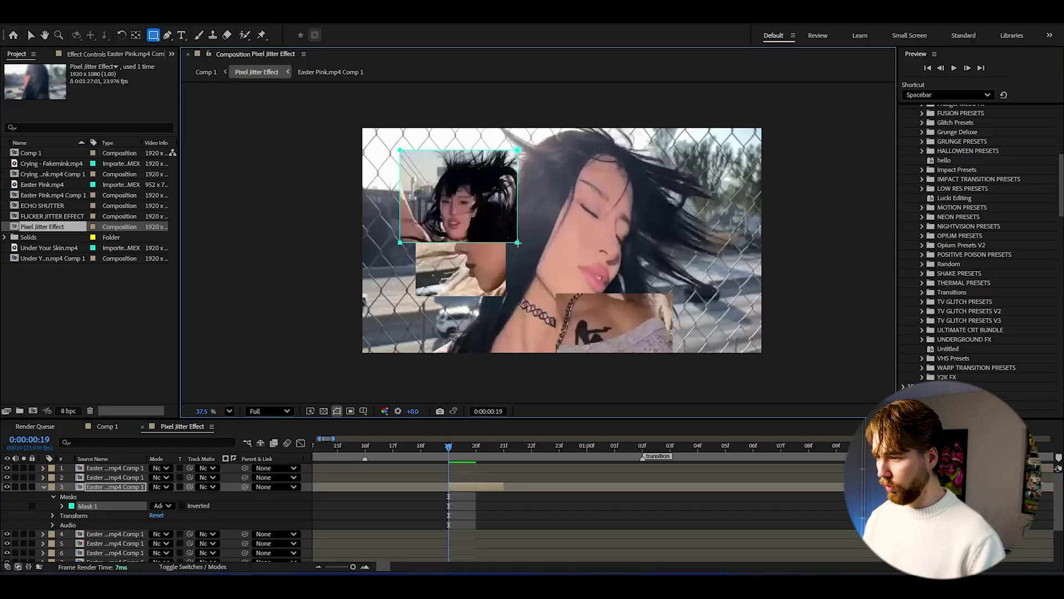
- Duplicate the newly masked piece to 0:00:00:22 and add a second rectangular mask around the blonde woman's face
click(461, 487)
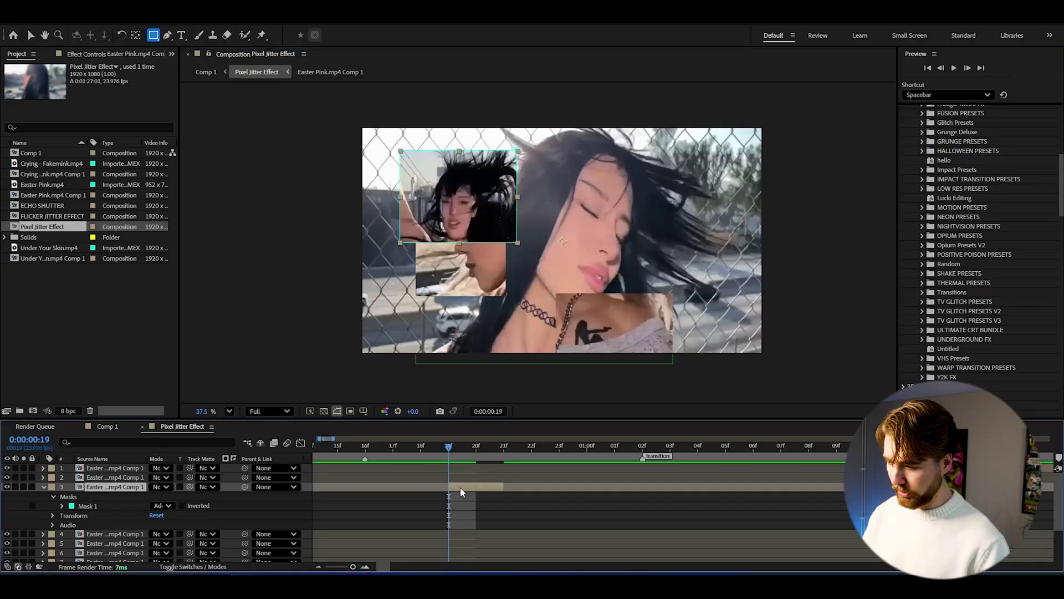
key(ctrl+d)
drag(460, 488, 545, 493)
drag(510, 455, 534, 465)
mouse_move(606, 165)
mouse_down()
mouse_move(623, 203)
mouse_move(713, 274)
mouse_move(747, 268)
mouse_up()
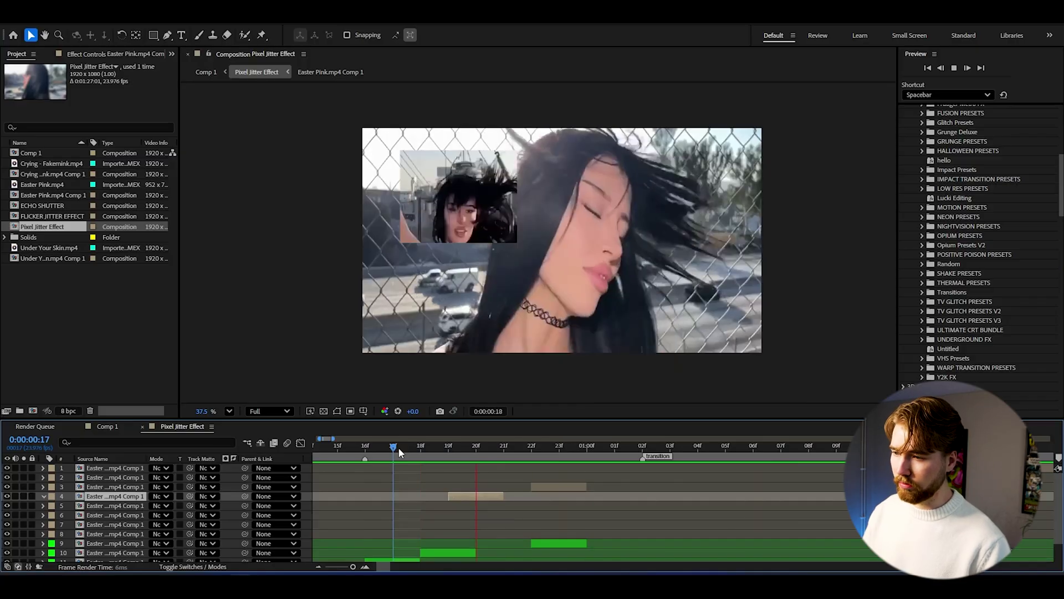
- Enable time remapping on the masked piece at 0:00:00:19 and add keyframes at 0:00:00:19 and 0:00:00:21
key(space)
drag(399, 448, 434, 448)
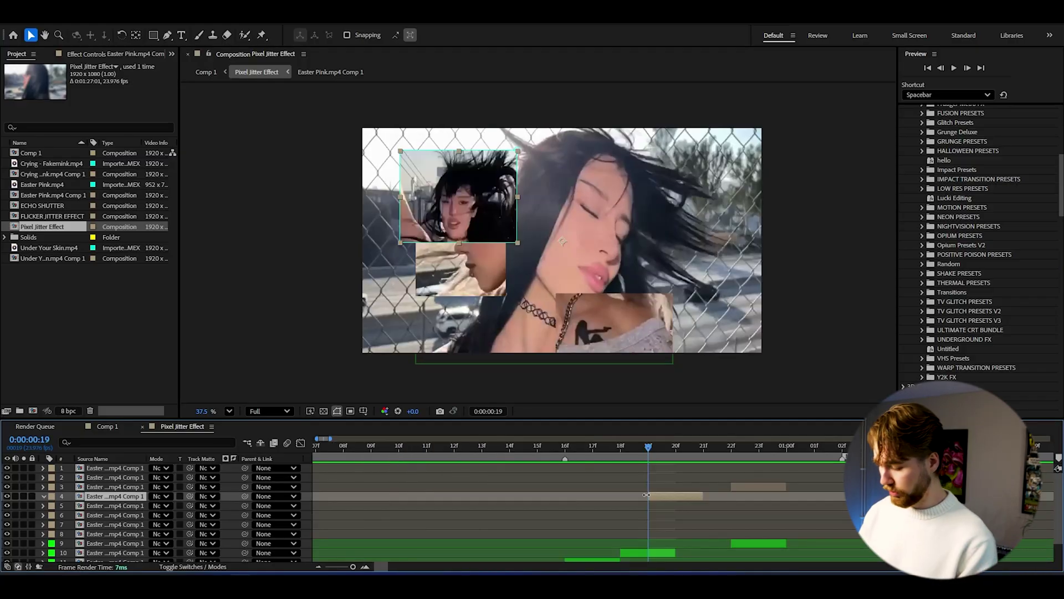
key(ctrl+alt+t)
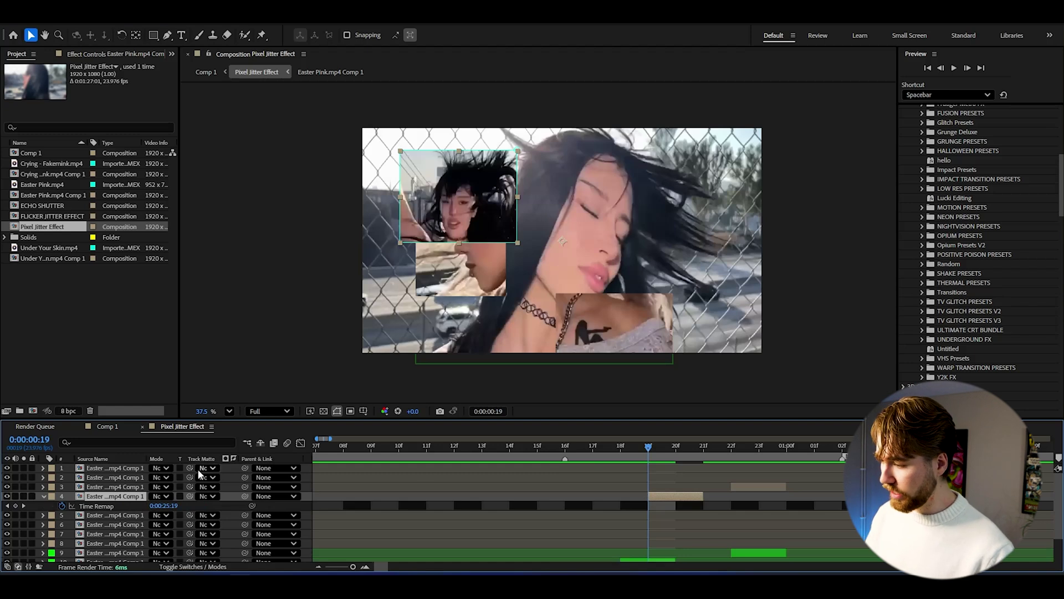
click(16, 506)
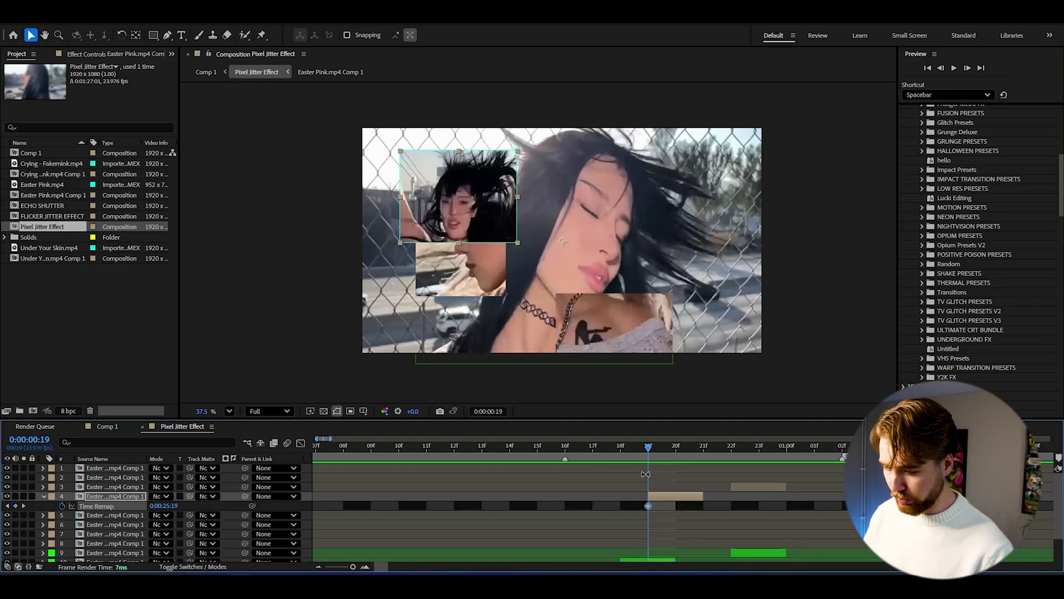
click(693, 451)
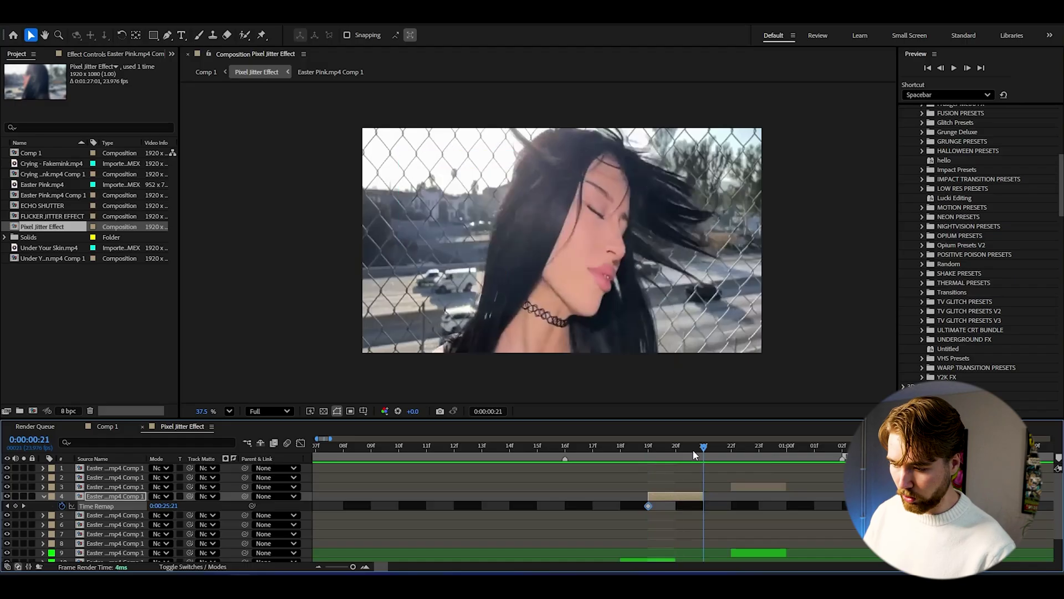
key(ctrl+v)
drag(693, 451, 659, 454)
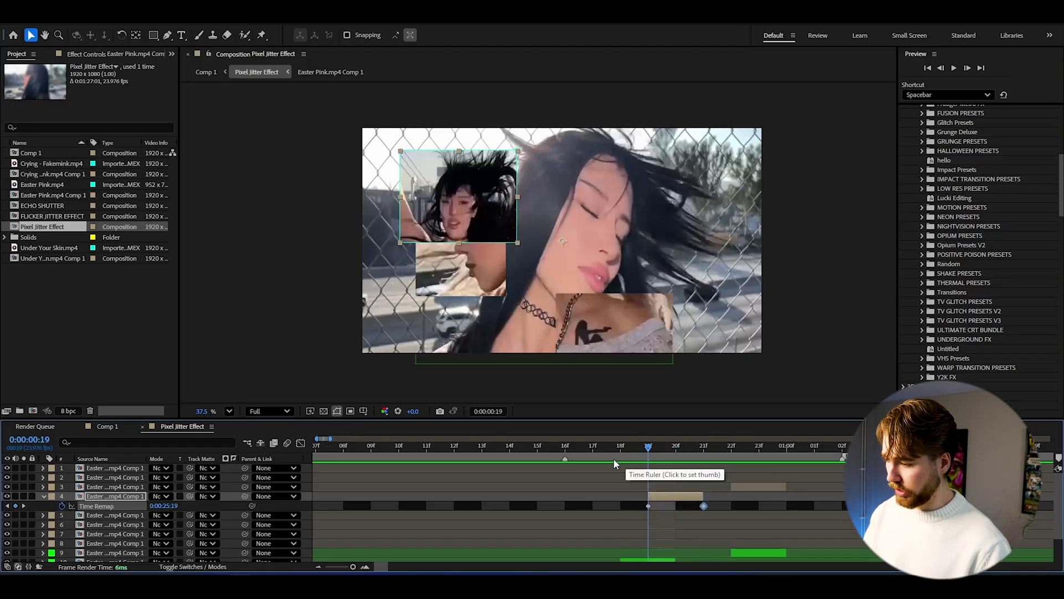
- Shift the piece at 0:00:00:19 horizontally, setting its position to 1774.0, 540.0
key(p)
drag(158, 505, 269, 506)
- Enable time remapping on the masked piece at 0:00:00:22, add keyframes at 0:00:00:22 and 0:00:01:00, and save the project
click(731, 446)
click(767, 488)
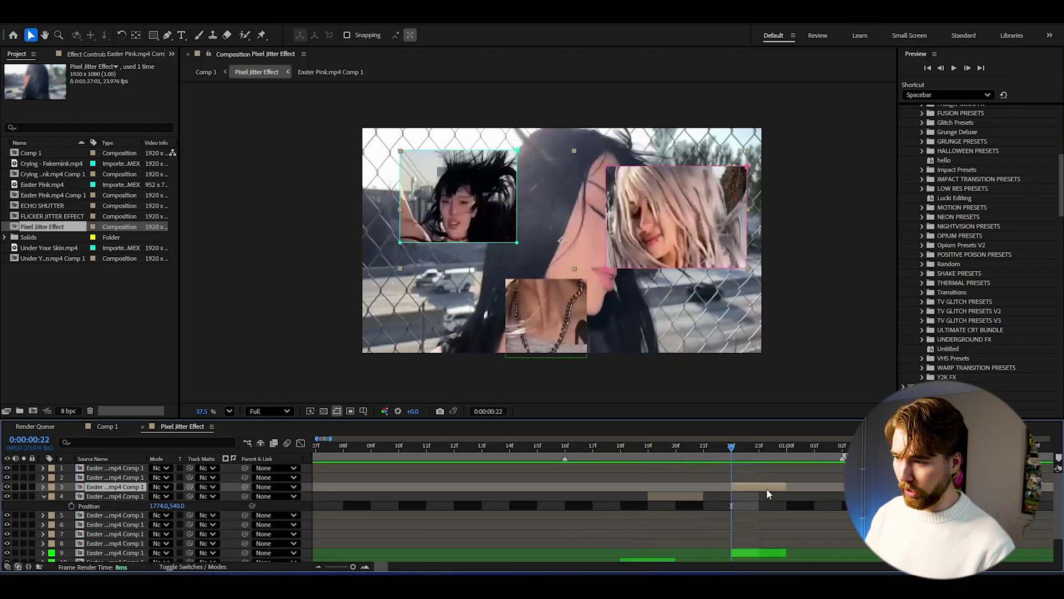
key(ctrl+alt+t)
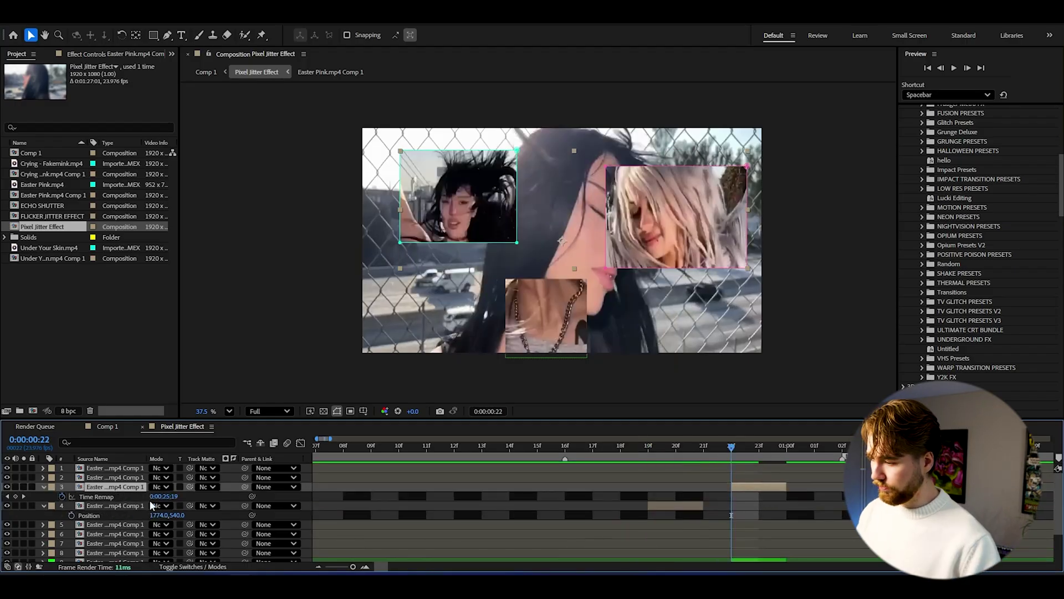
click(785, 445)
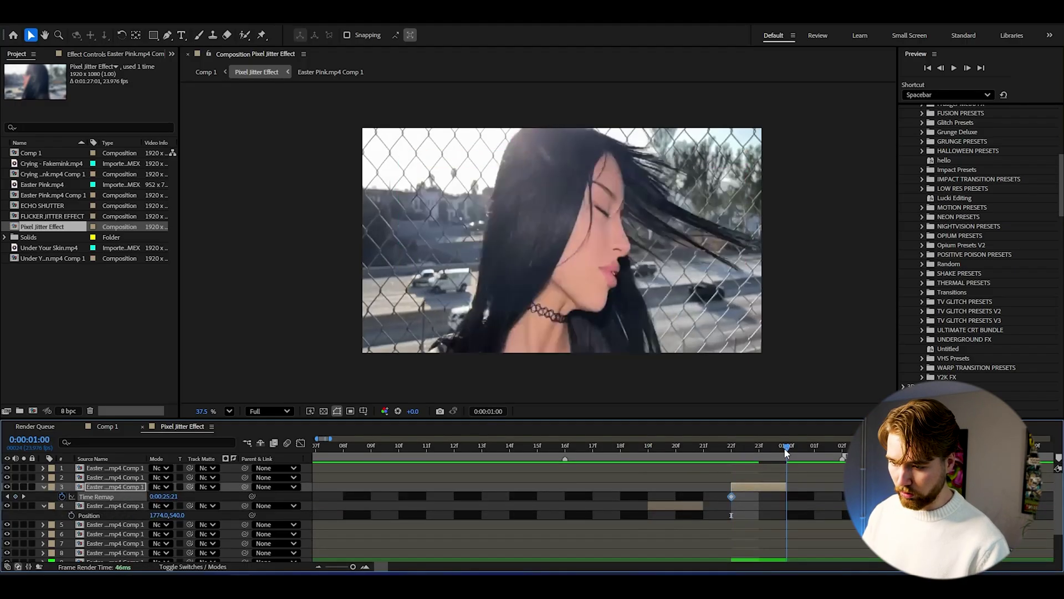
key(ctrl+v)
key(u)
key(ctrl+s)
key(minus)
- Set the label color of the two masked pieces at 0:00:00:19 and 0:00:00:22 to Blue
drag(460, 446, 553, 454)
click(555, 497)
shift+click(111, 486)
click(50, 494)
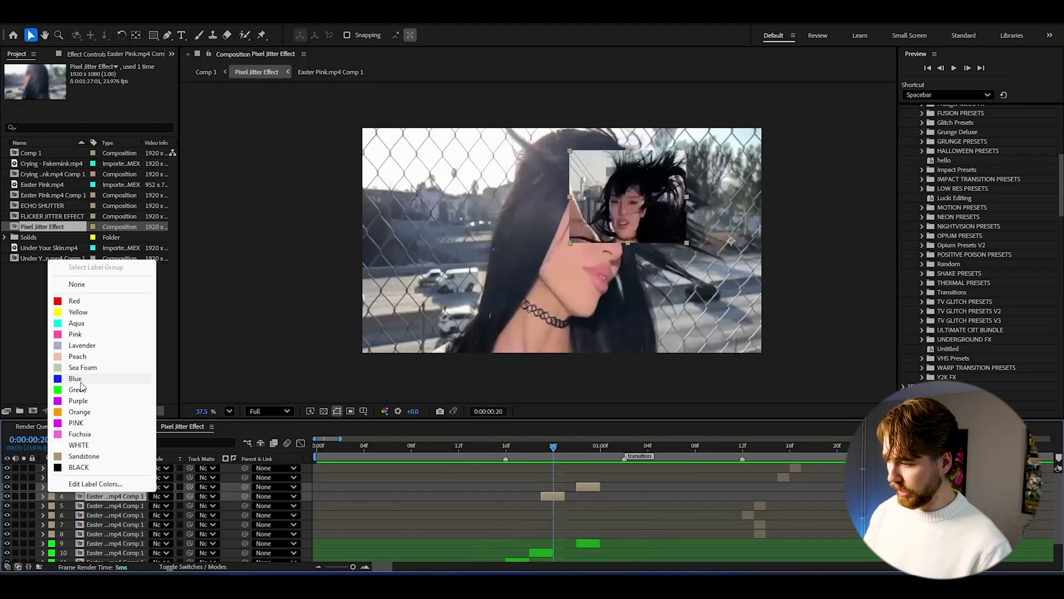
click(79, 379)
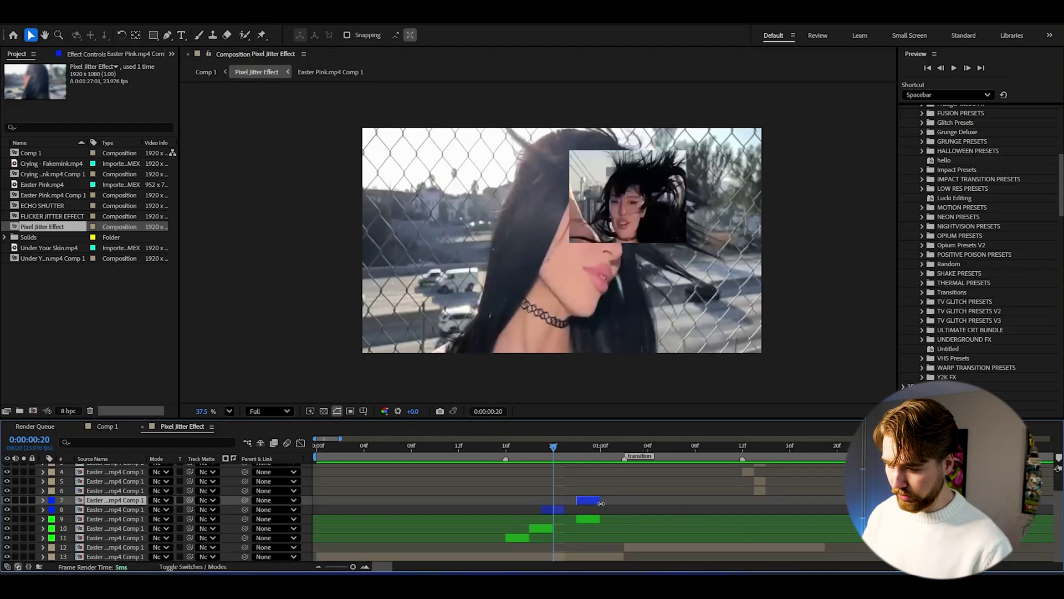
- Duplicate the blue piece at 0:00:00:22 and place the copy past the transition marker, starting at 0:00:01:05
key(ctrl+d)
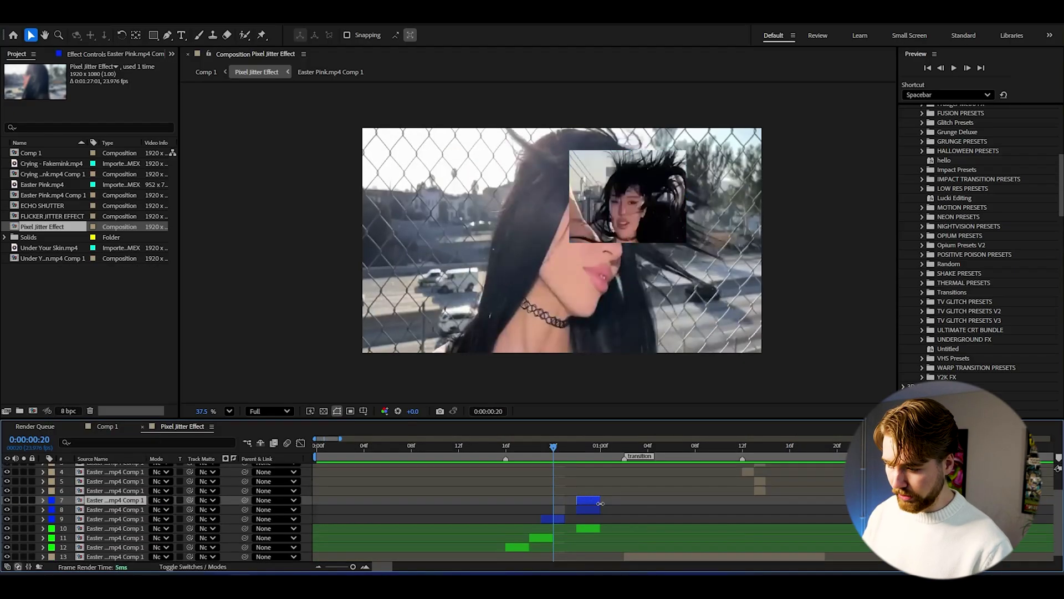
drag(589, 500, 671, 502)
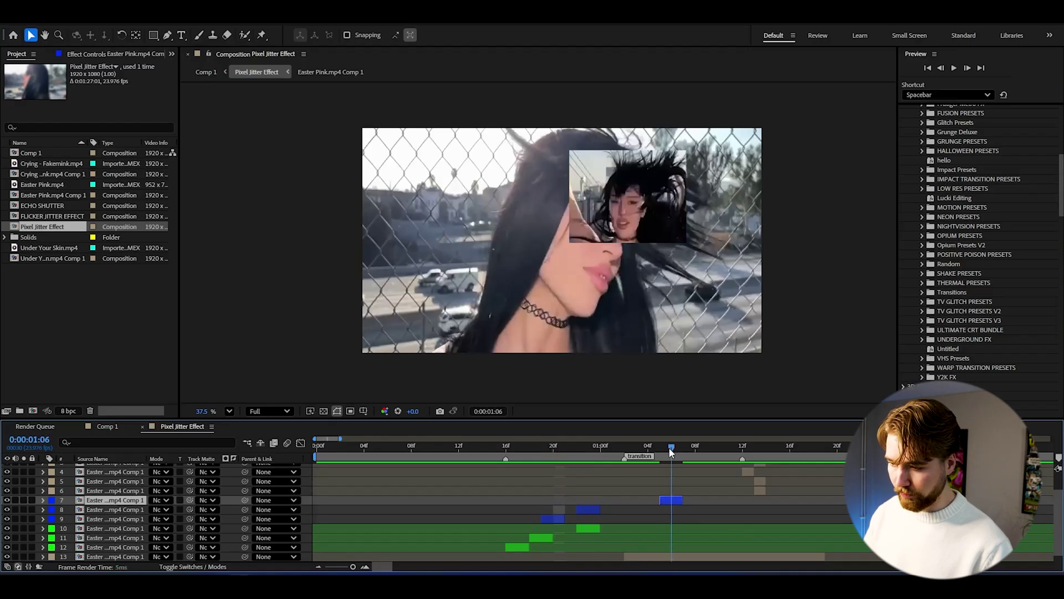
key(i)
key(ctrl+alt+t)
- Replace the piece's masks at 0:00:01:05 with rectangles around the dark-haired and blonde women, then scale it down and shift it toward the frame's lower left
click(63, 520)
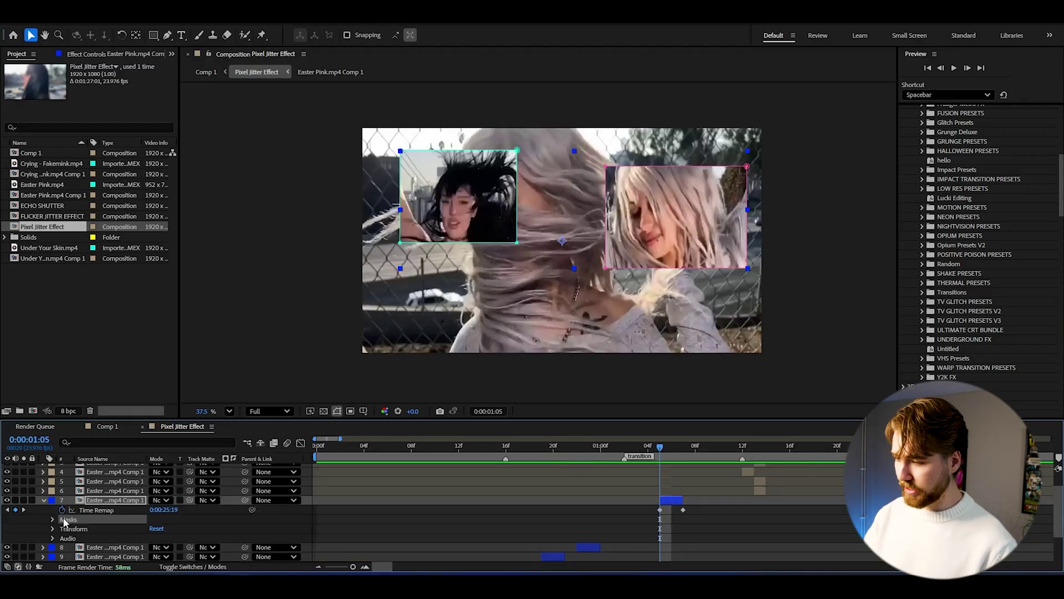
key(Delete)
key(q)
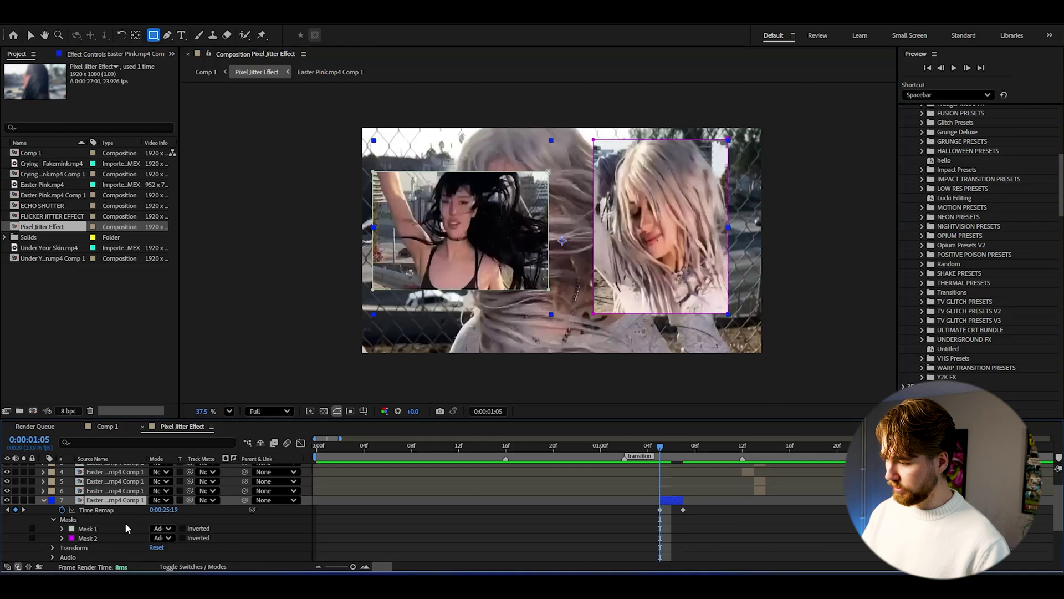
key(s)
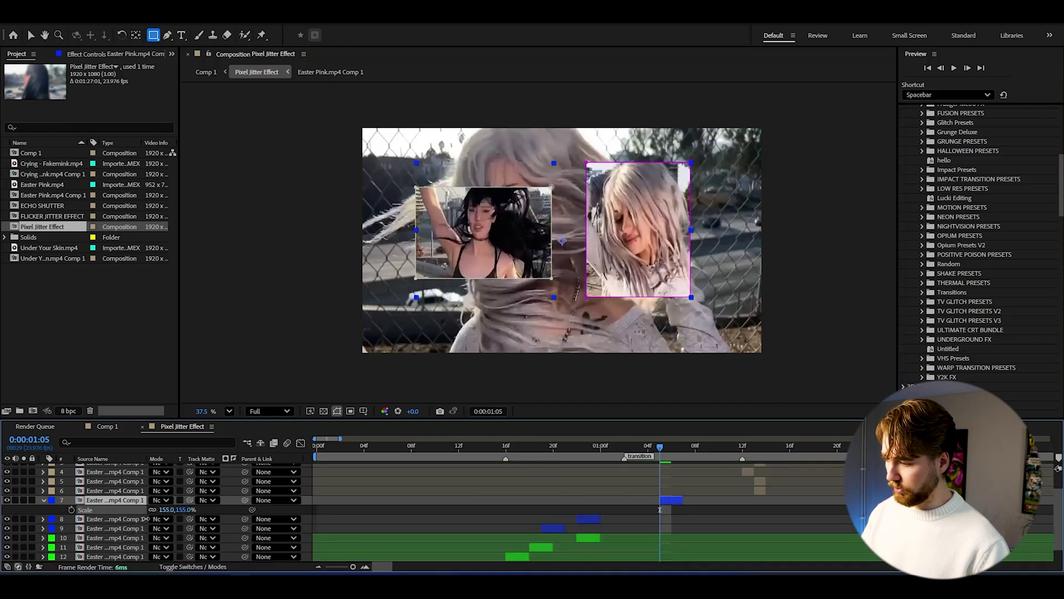
drag(148, 518, 137, 518)
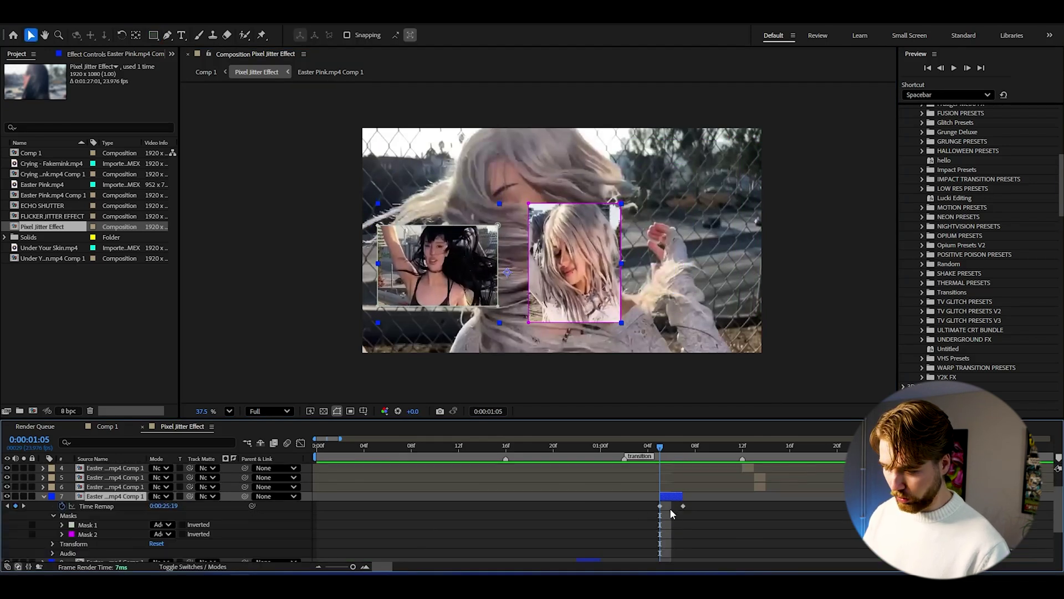
- Duplicate the piece at 0:00:01:05 to start at 0:00:01:08 and preview the transition from 0:00:00:16
key(ctrl+d)
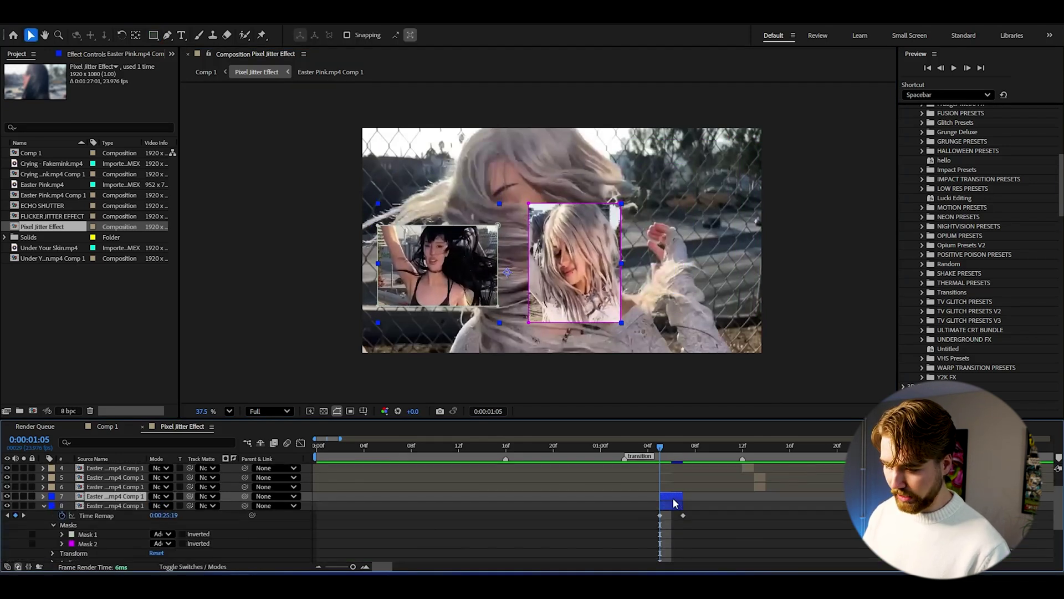
drag(672, 497, 708, 497)
click(671, 505)
key(Delete)
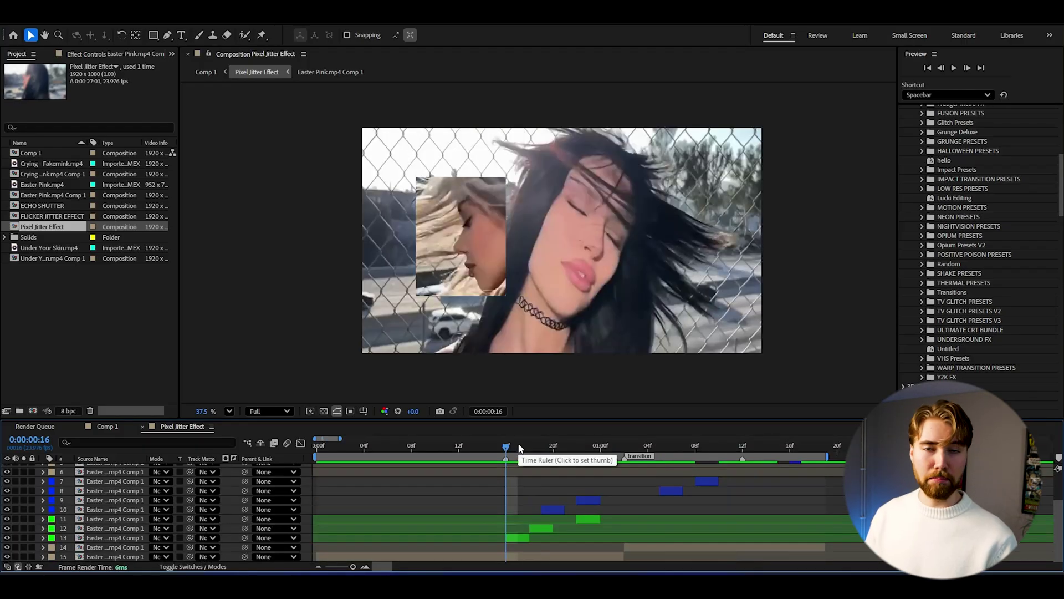
key(space)
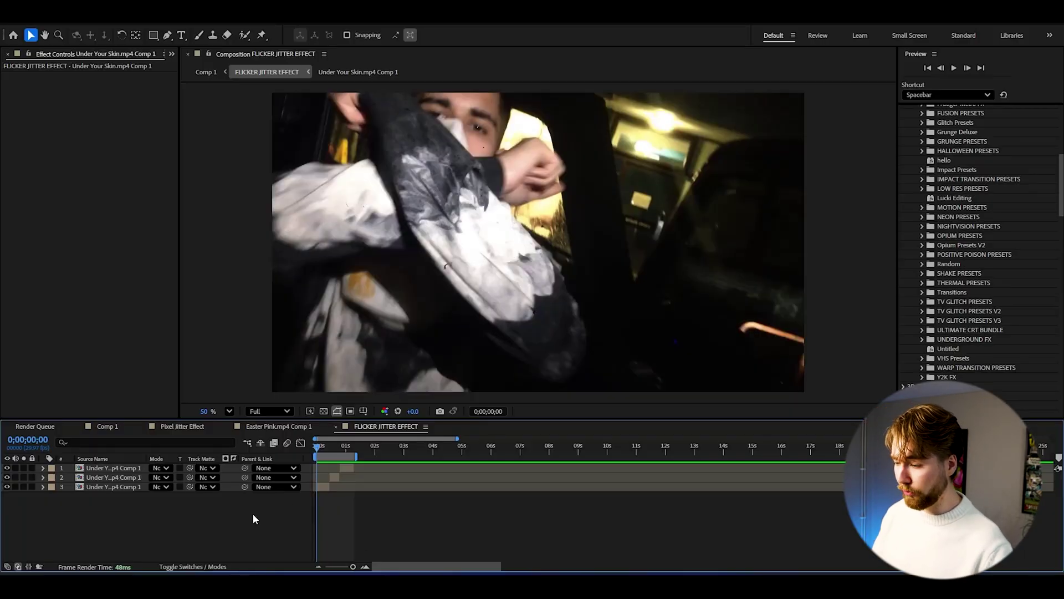
- In the FLICKER JITTER EFFECT composition, extend the work area to about 0;00;03;11 and move the last clip piece to about 0;00;02;15
click(366, 567)
drag(323, 447, 375, 447)
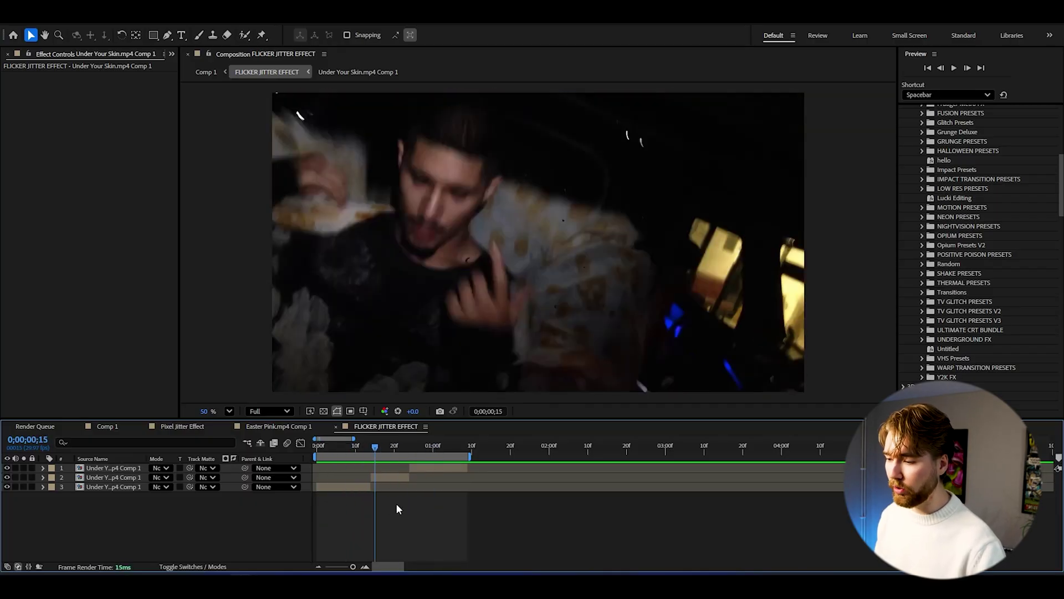
drag(470, 457, 710, 472)
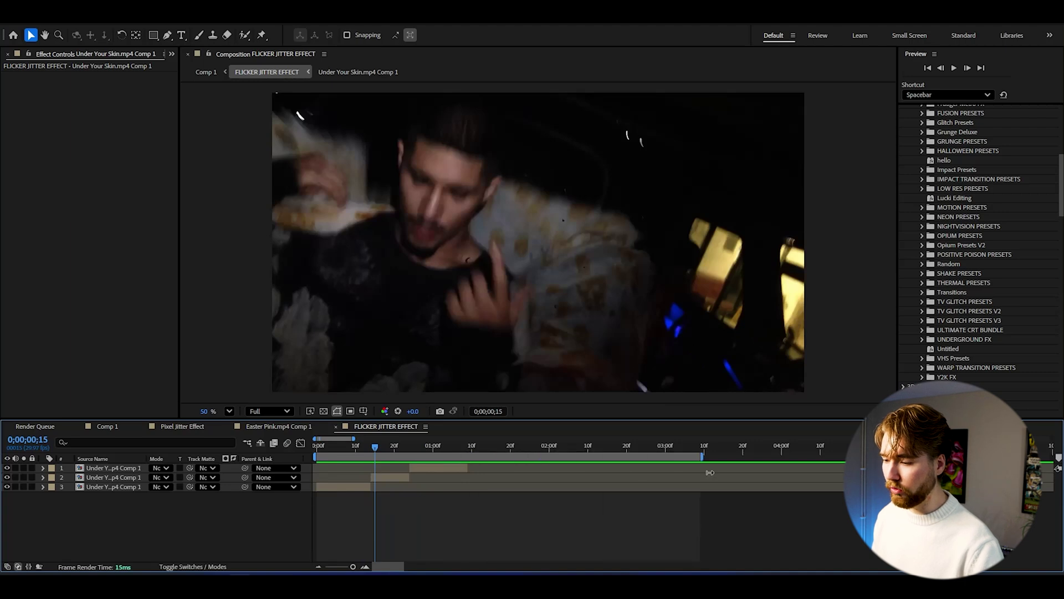
drag(442, 467, 633, 474)
click(478, 518)
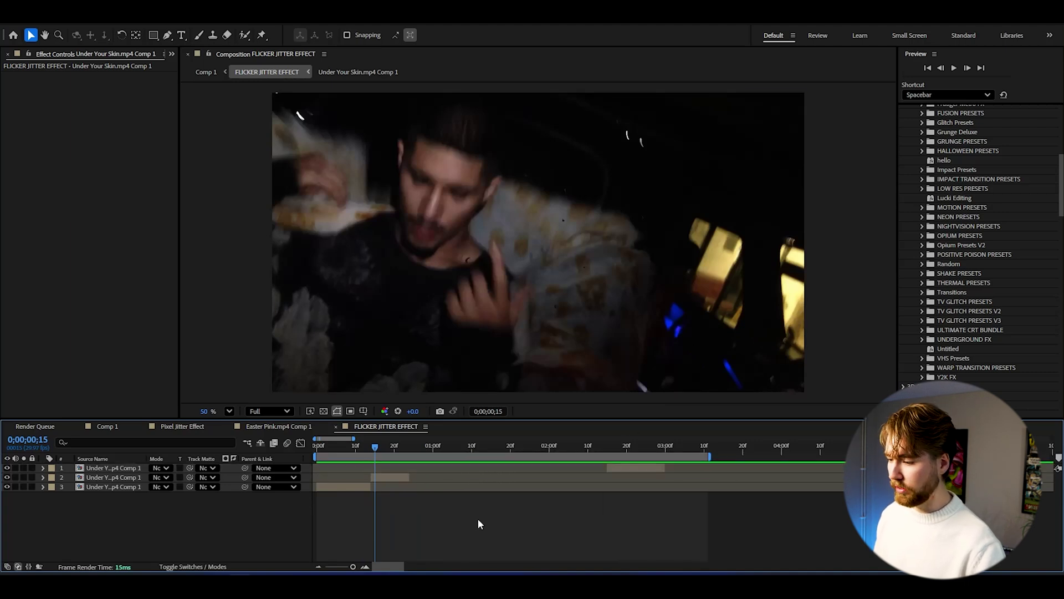
- Duplicate the clip piece starting at 0;00;00;14 and move the copy to start at 0;00;00;18
click(383, 447)
drag(385, 448, 390, 444)
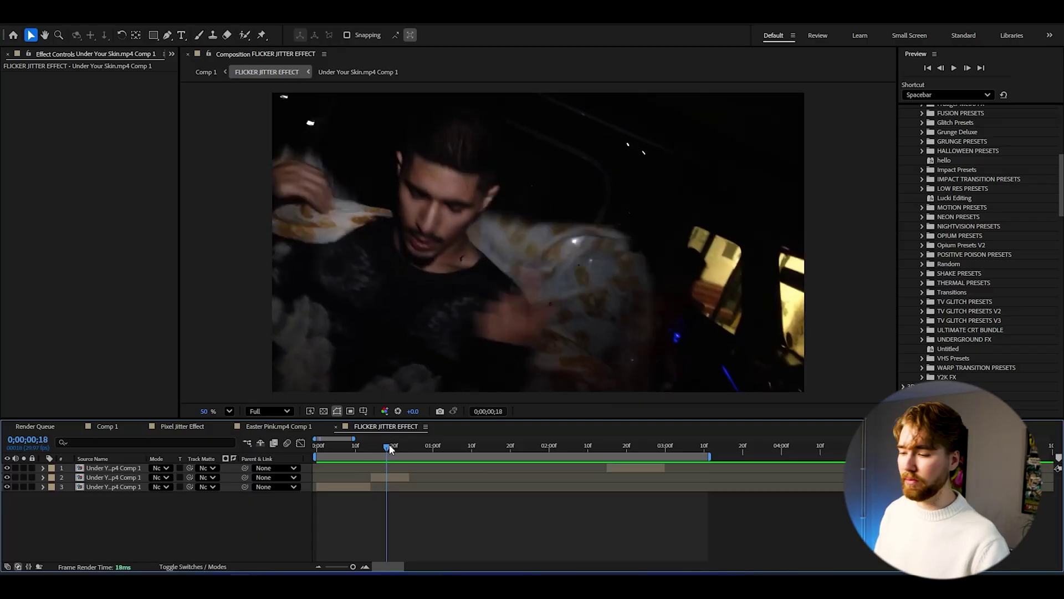
click(381, 478)
key(ctrl+d)
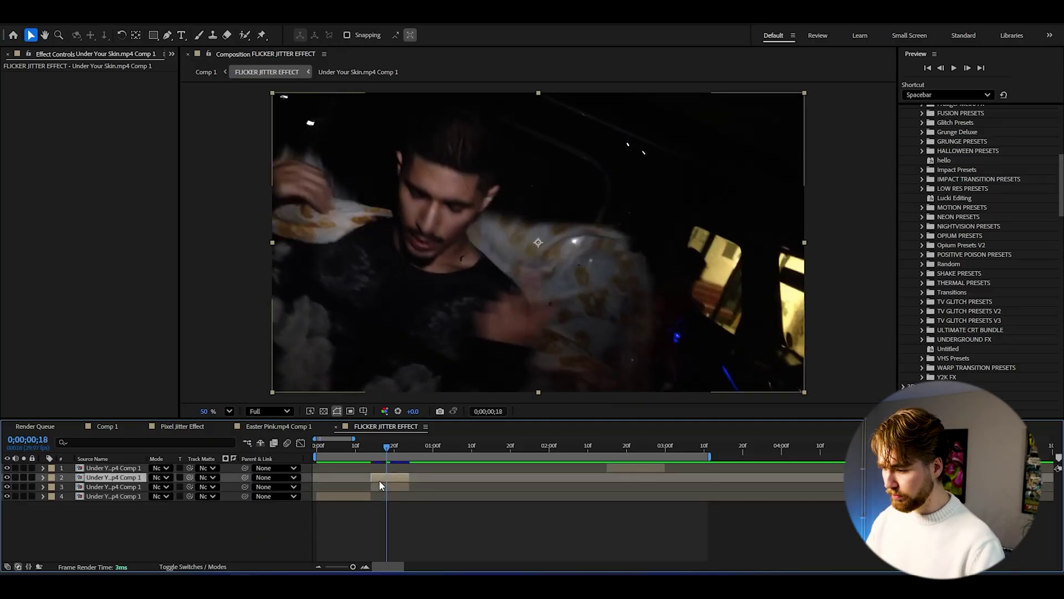
drag(379, 478, 315, 449)
- Preview the flicker jitter repeat created by the overlapping clip pieces, replaying it from 0;00;00;11
key(space)
click(361, 447)
key(space)
key(space)
key(space)
key(space)
key(space)
key(space)
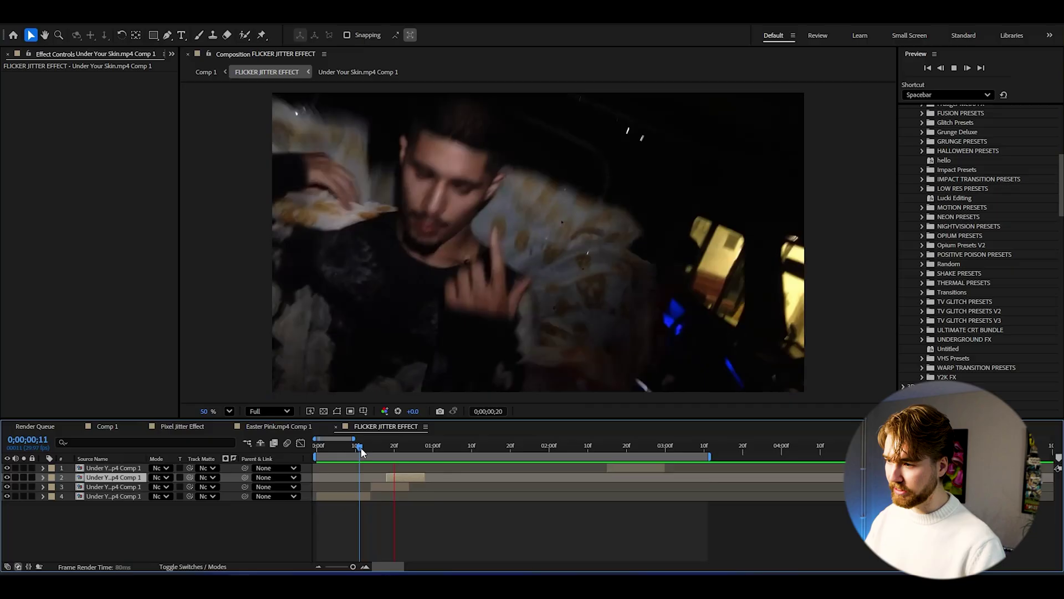
- Duplicate the piece at 0;00;00;18 and move the copy to start at 0;00;00;24
drag(361, 448, 387, 447)
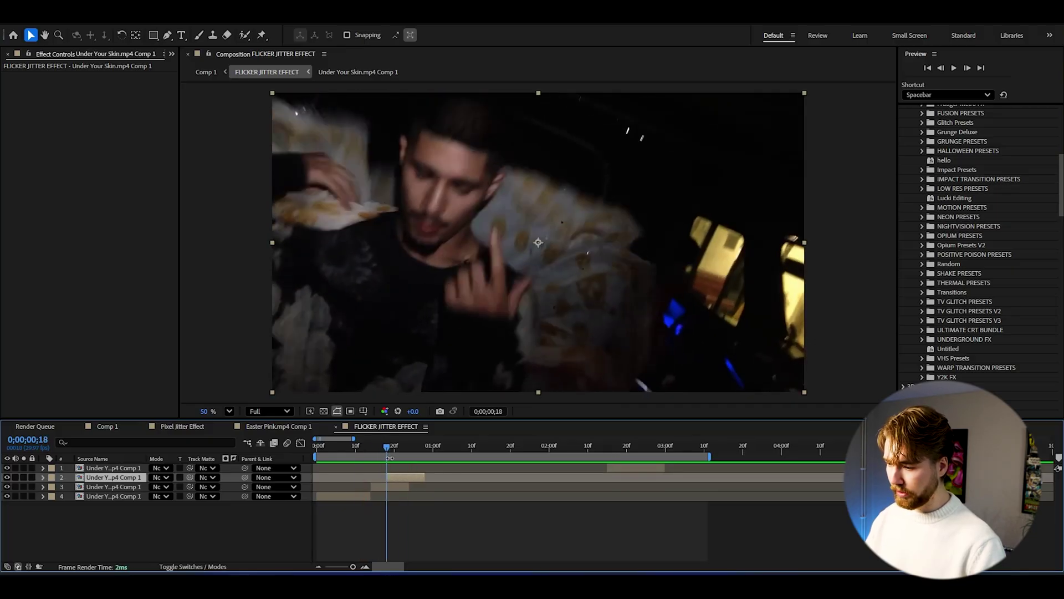
key(ctrl+d)
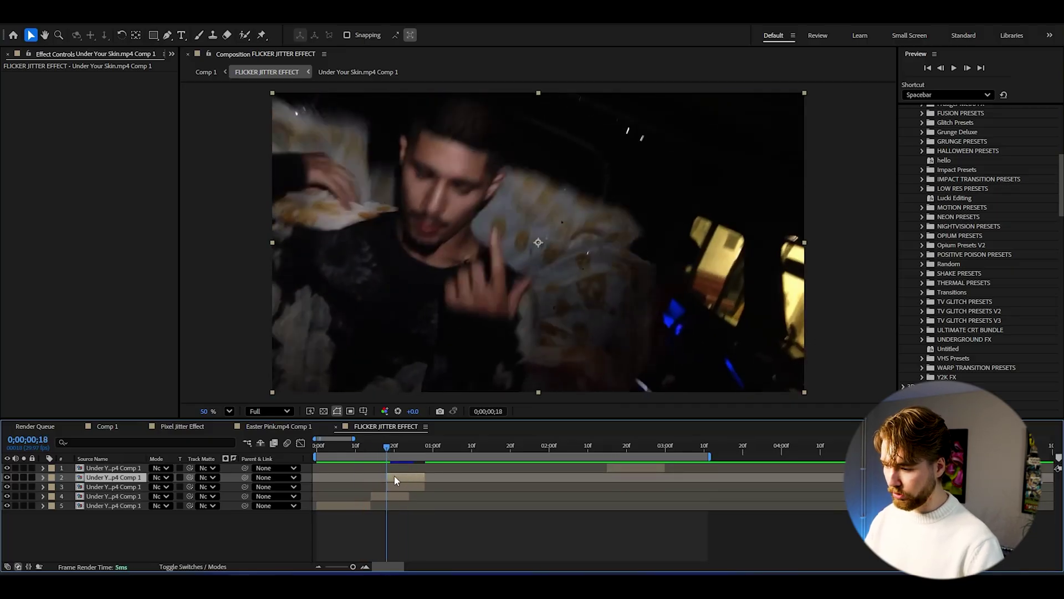
drag(394, 475, 411, 475)
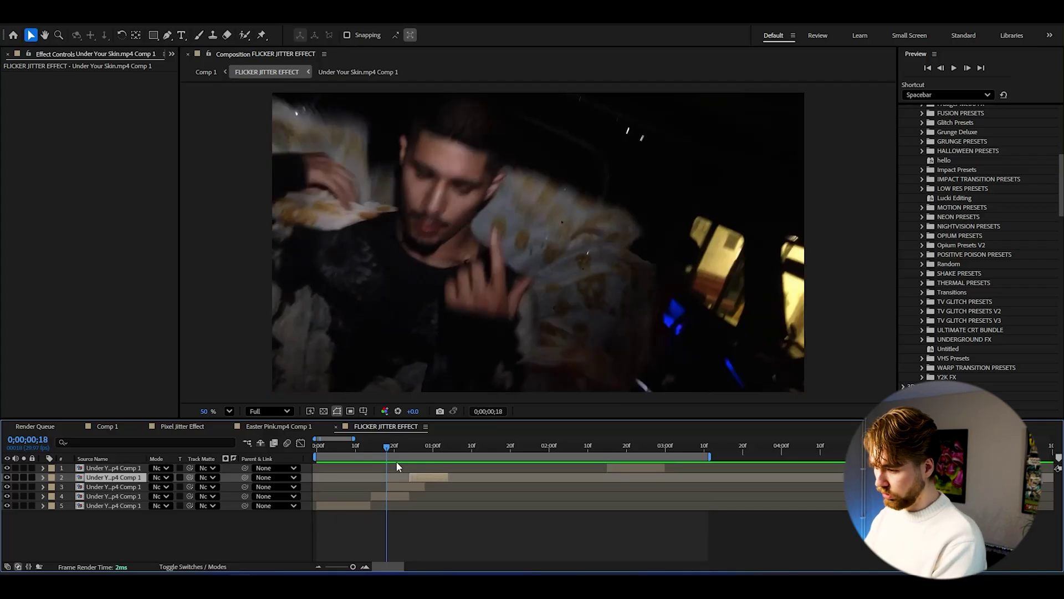
- Enable time remapping on the piece at 0;00;00;24 with keyframes at its start and end, and pull the end keyframe to about 0;00;01;01
key(ctrl+alt+t)
key(i)
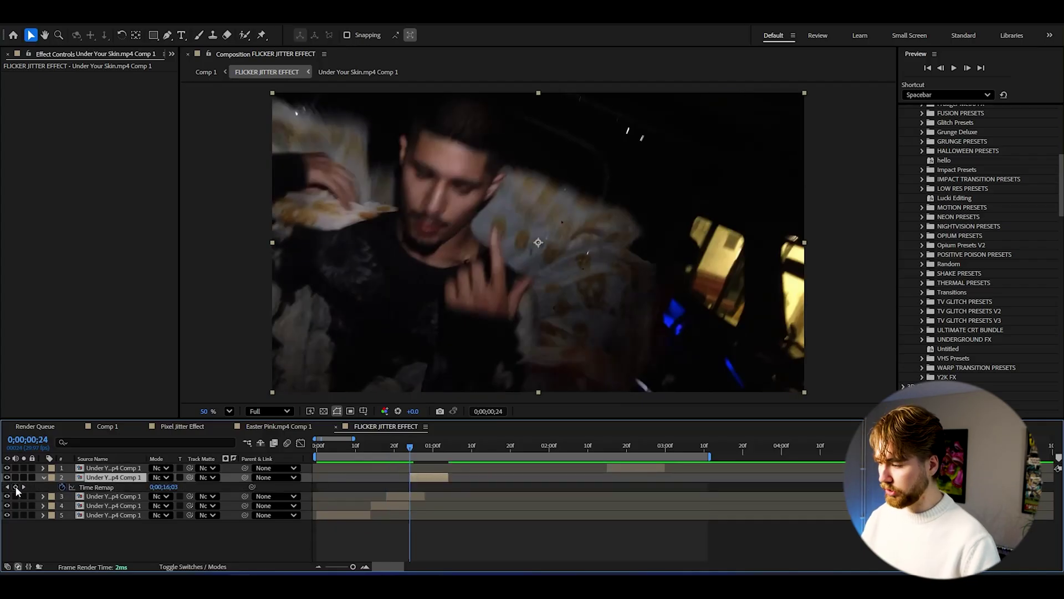
click(447, 453)
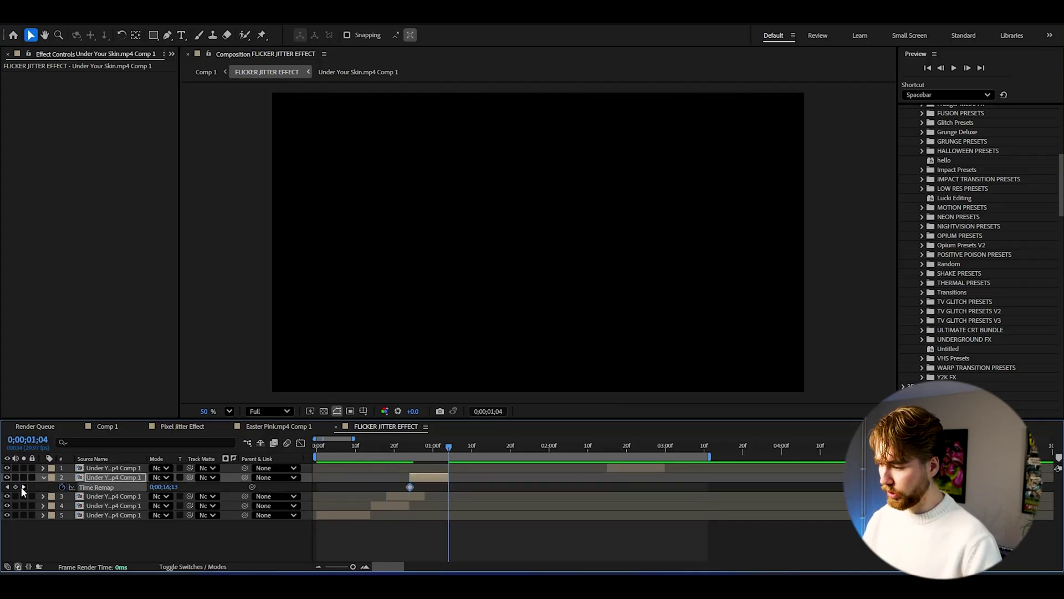
drag(409, 487, 418, 487)
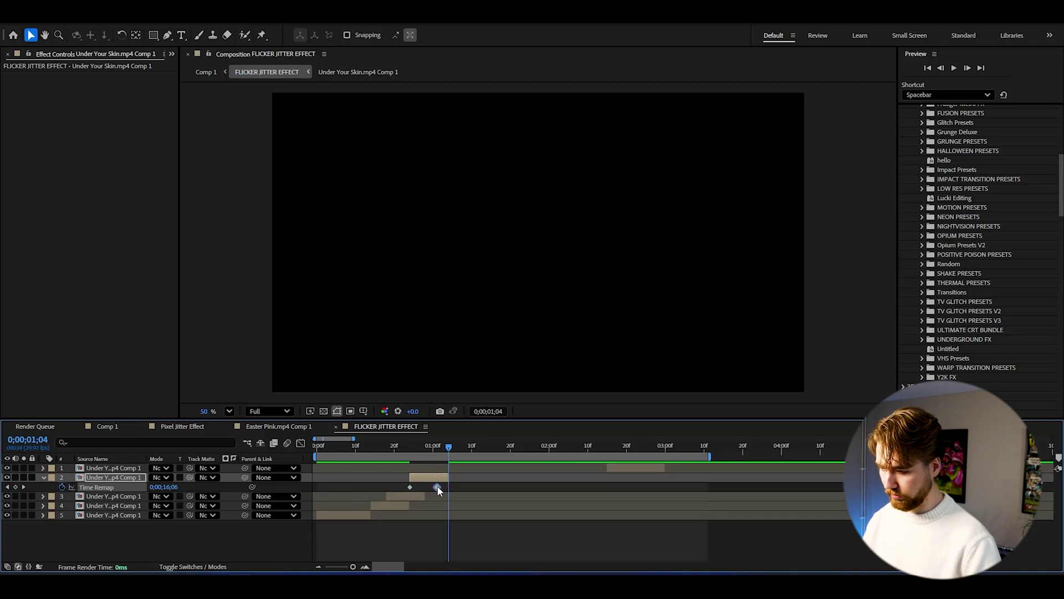
- Split the time-remapped piece at 0;00;01;00 and keep only the part before the cut
key(Page_Up)
key(Page_Up)
key(Page_Up)
key(Page_Up)
key(ctrl+shift+d)
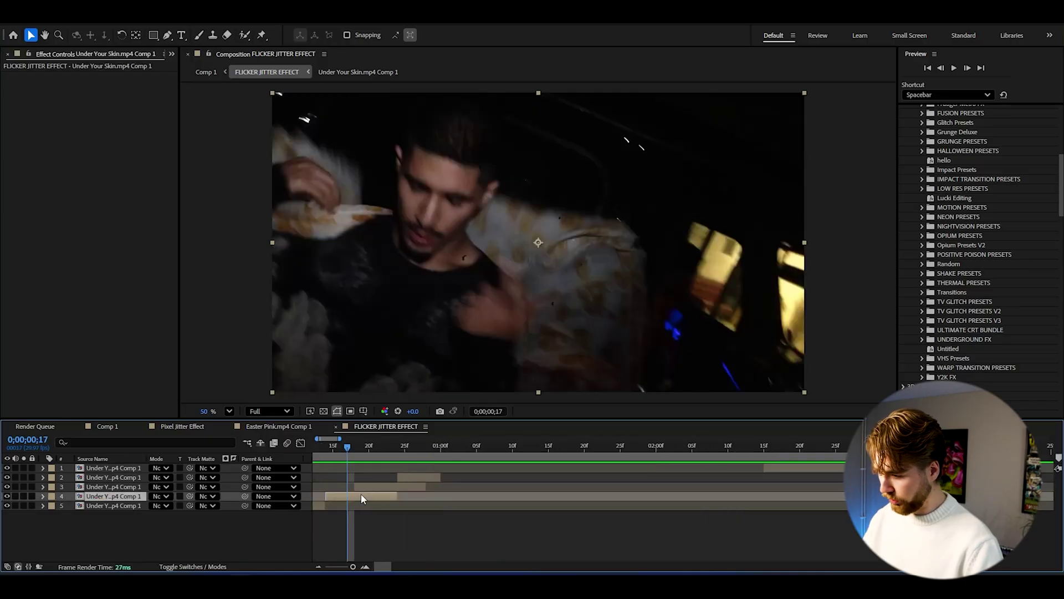
- Duplicate the piece at 0;00;00;14 to start at 0;00;01;00 and move the last clip piece to start at 0;00;01;10
key(ctrl+d)
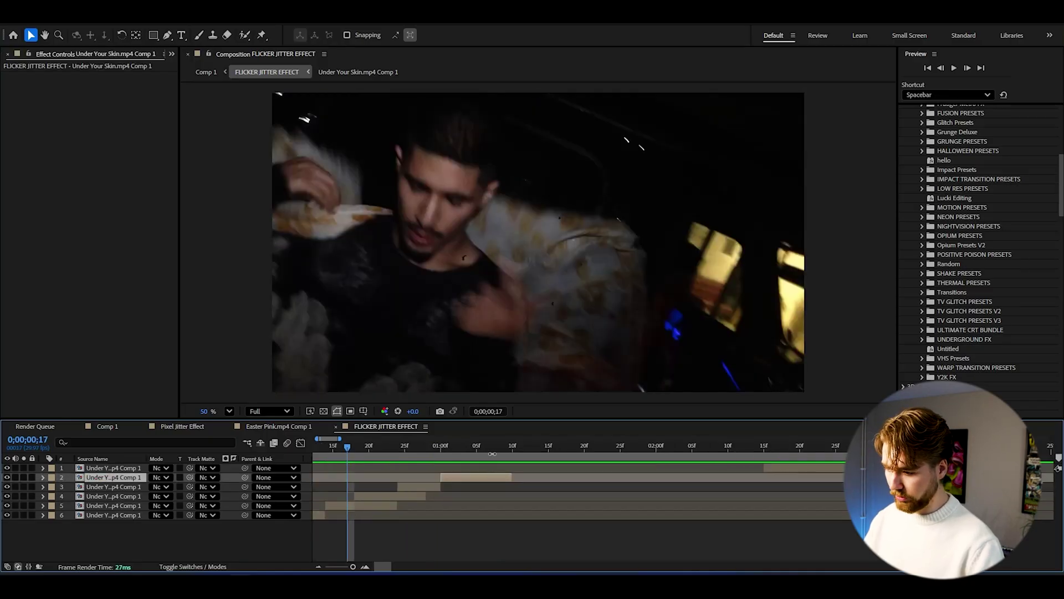
drag(492, 453, 513, 448)
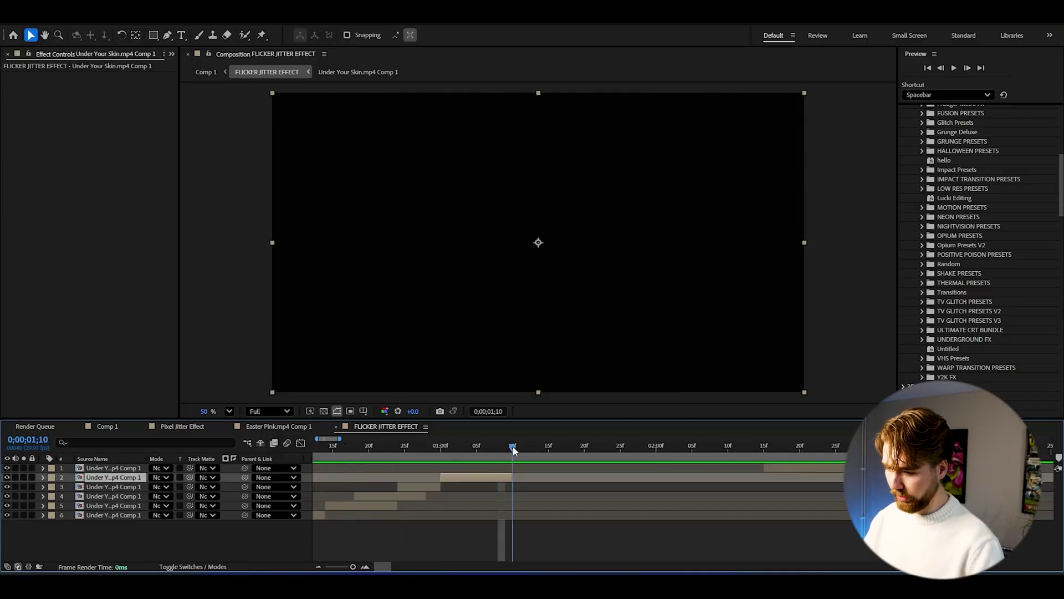
drag(815, 468, 678, 477)
drag(570, 474, 554, 477)
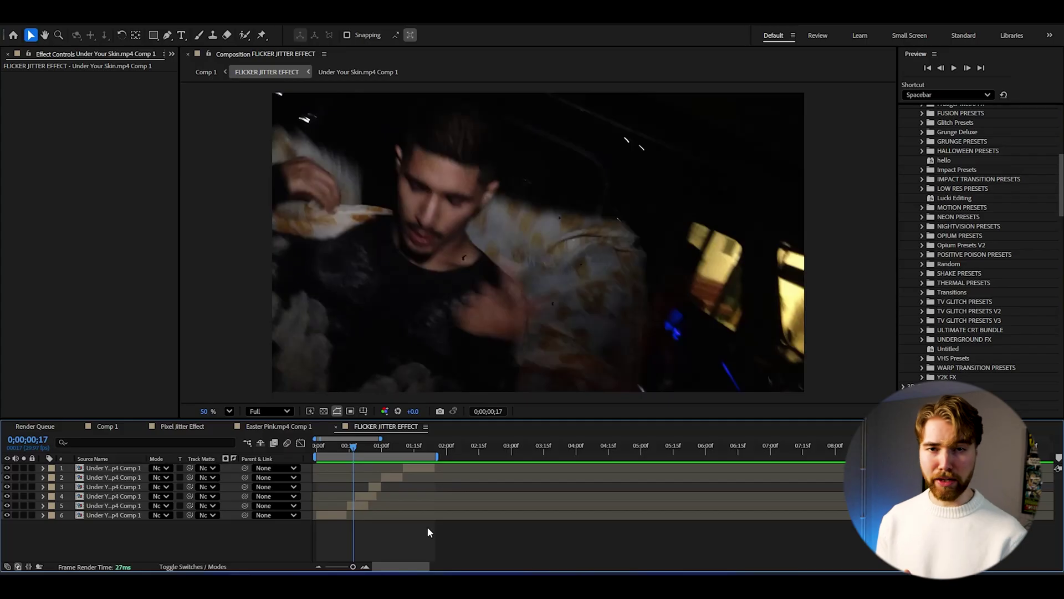
- Add an adjustment layer above the clip pieces and trim it to span 0;00;00;14 to 0;00;01;10
key(ctrl+alt+y)
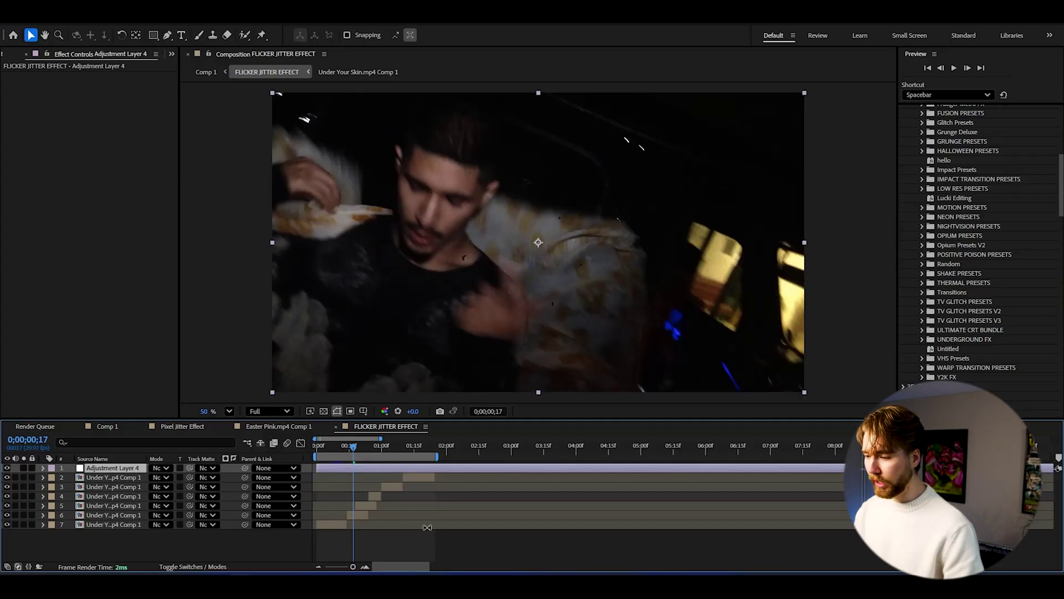
click(349, 451)
key(ctrl+shift+d)
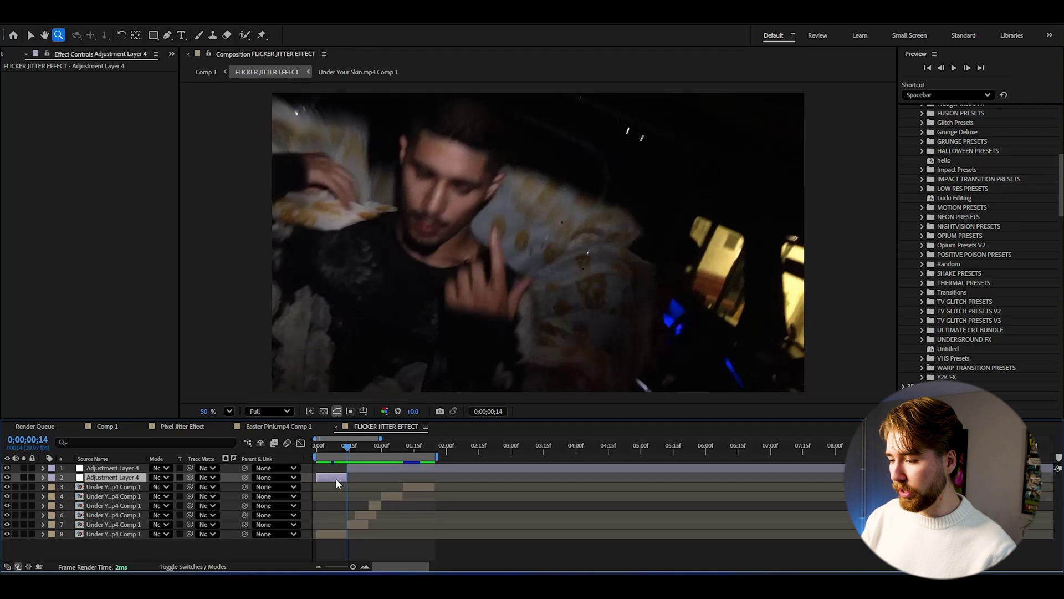
key(Delete)
drag(350, 452, 406, 444)
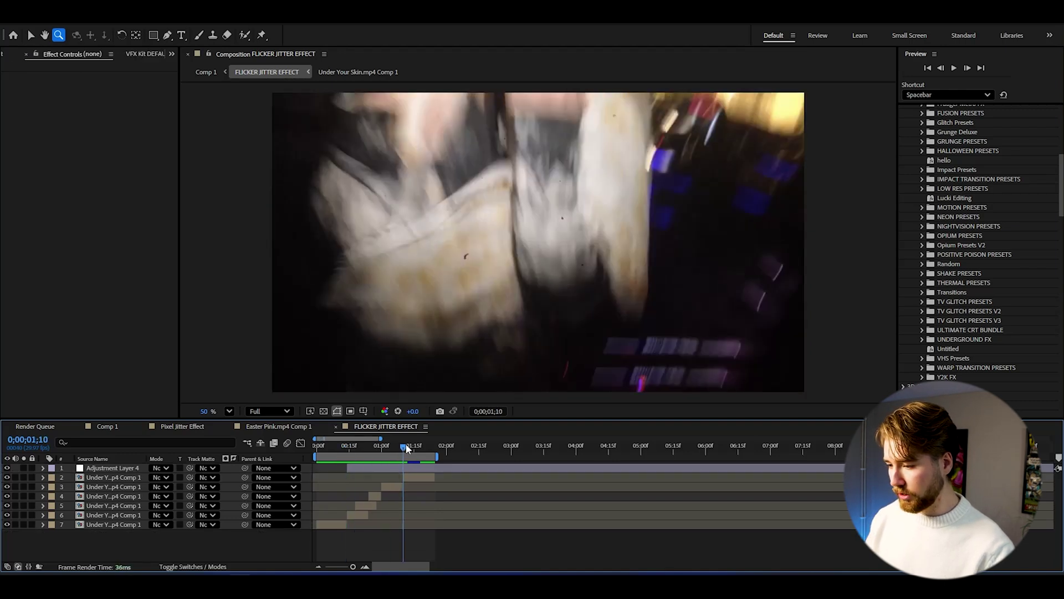
click(416, 467)
key(ctrl+shift+d)
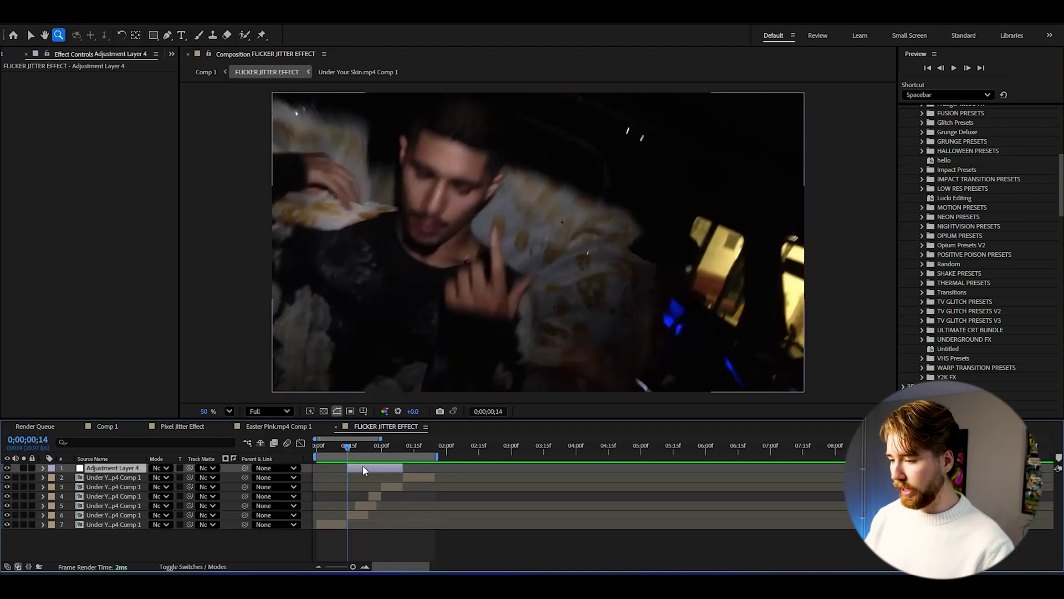
- Apply the Exposure effect to the adjustment layer and keyframe its exposure at about 1.92 at 0;00;00;14
key(ctrl+space)
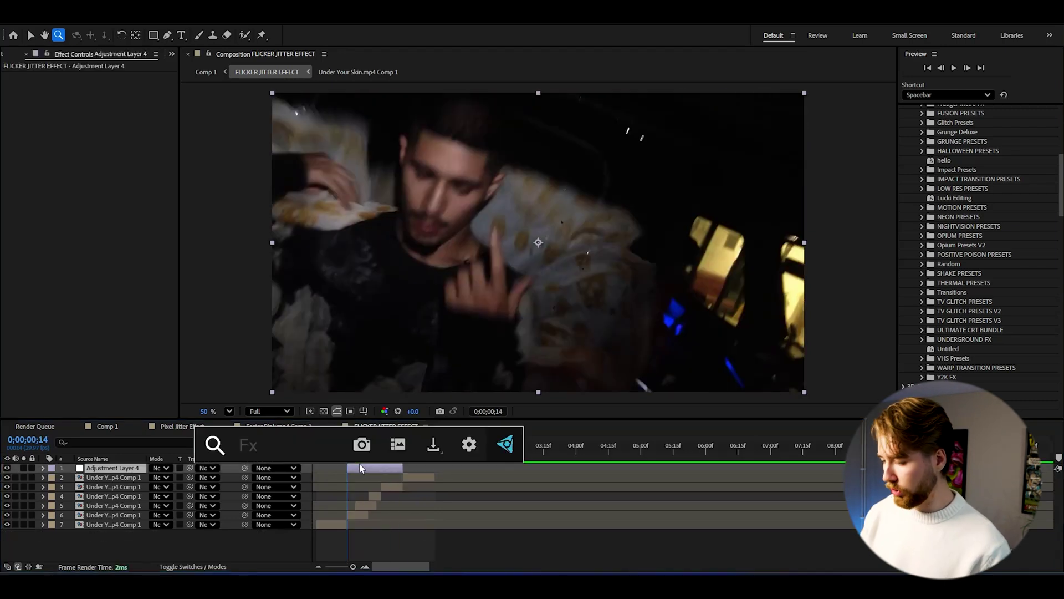
text(expo)
click(333, 408)
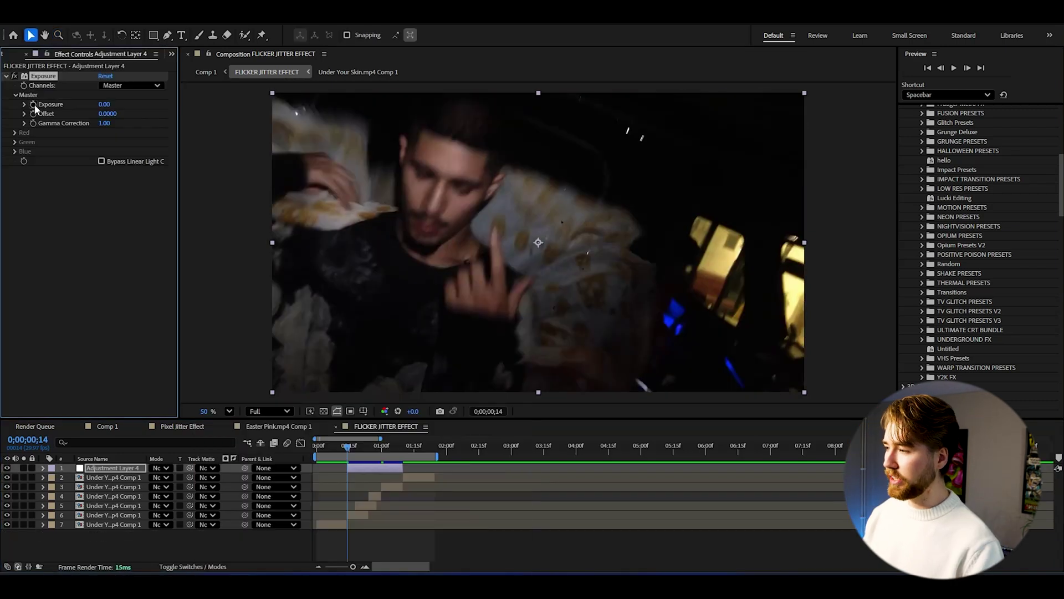
drag(104, 105, 205, 98)
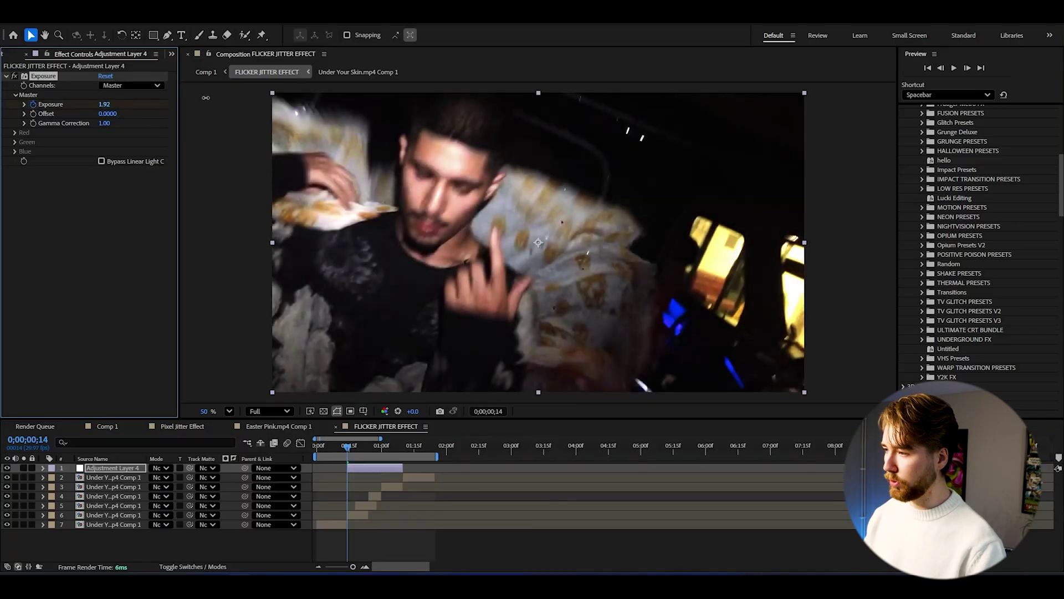
- Keyframe alternating low and high exposure values on the consecutive frames up to 0;00;00;17, ending at about 0.08
click(967, 67)
drag(103, 110, 17, 112)
key(Page_Down)
drag(105, 110, 234, 108)
key(Page_Down)
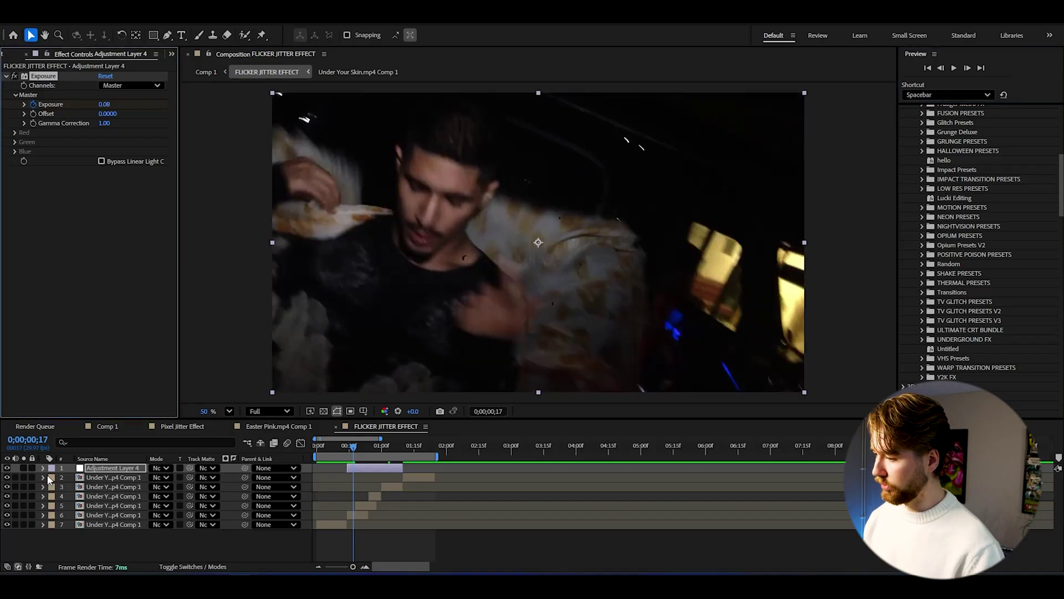
- Add a loop expression to the adjustment layer's Exposure property so the flicker keyframes repeat
click(43, 468)
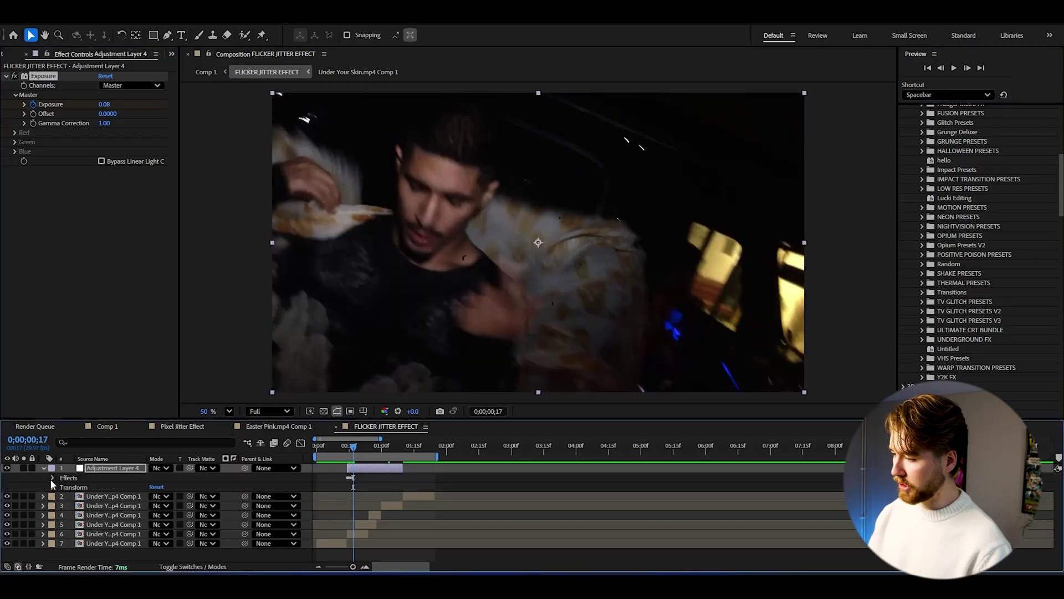
click(52, 477)
click(63, 488)
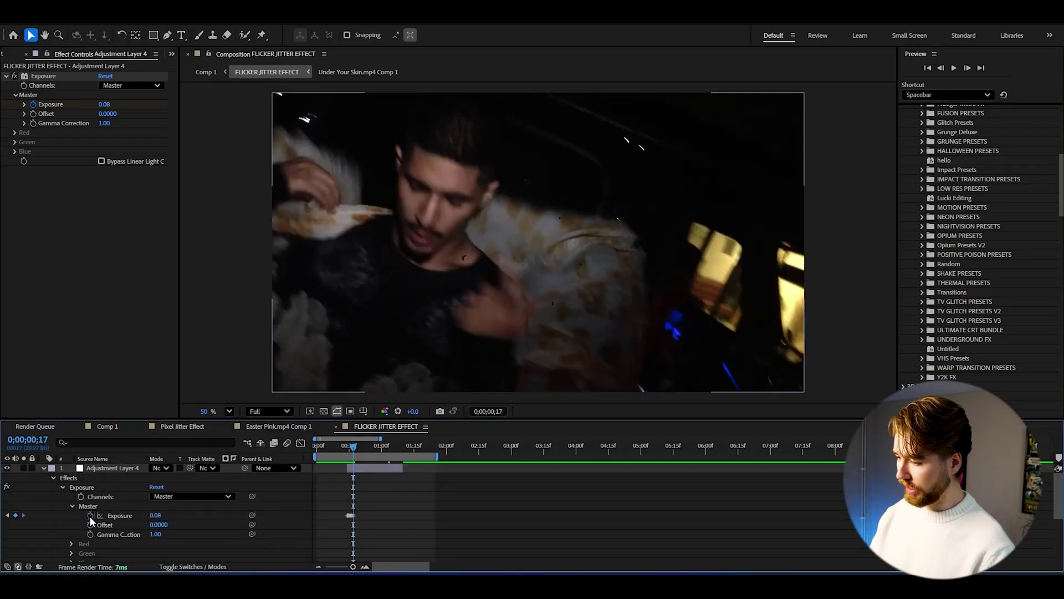
alt+click(90, 515)
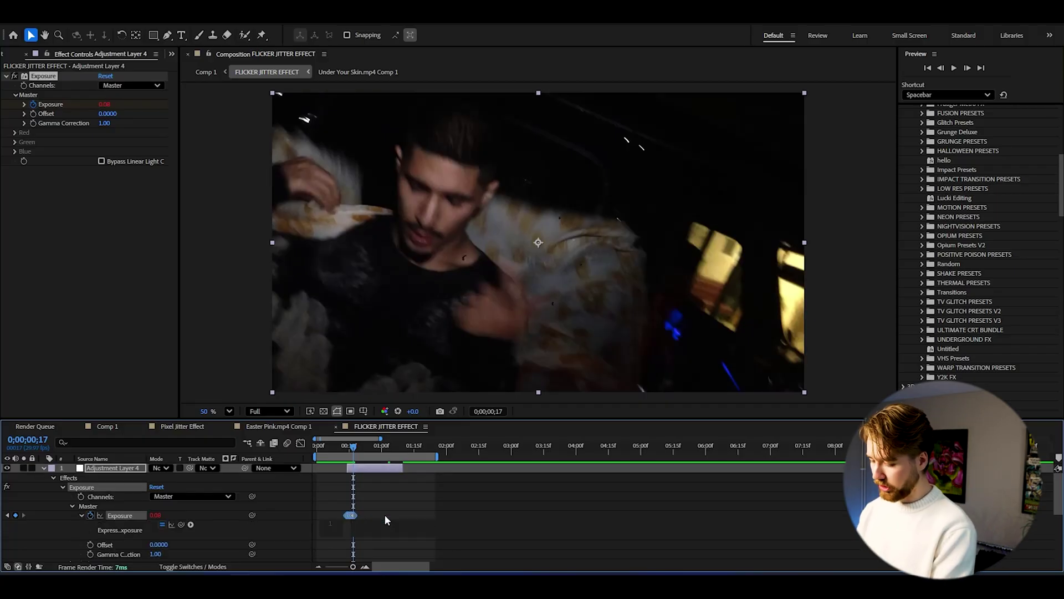
text(loo)
click(369, 503)
click(476, 505)
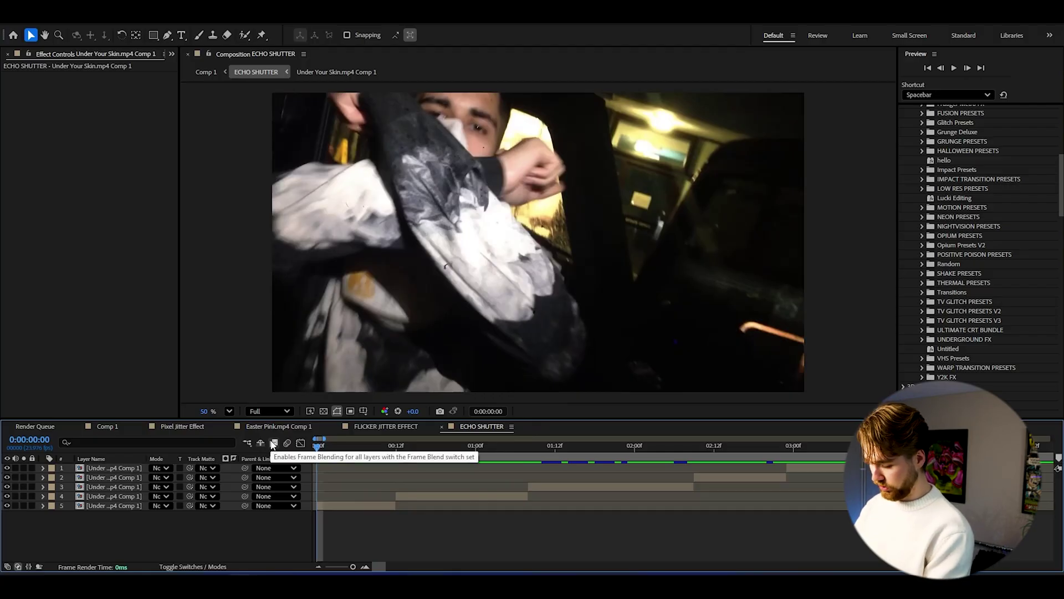
- Add an adjustment layer above the clips in the ECHO SHUTTER composition and apply the Echo effect to it
key(ctrl+alt+y)
key(ctrl+space)
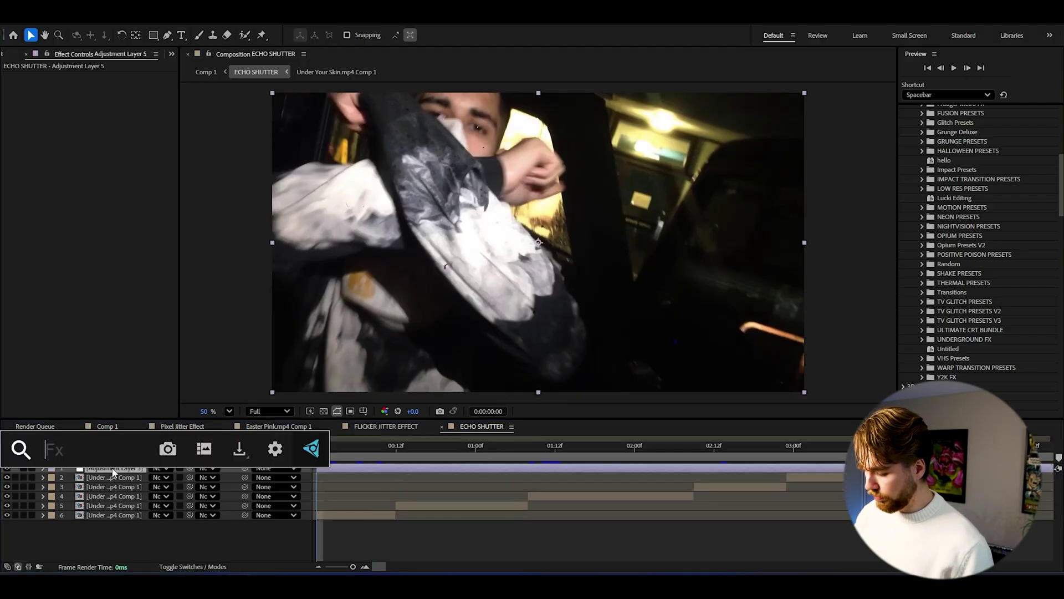
text(echo)
click(111, 408)
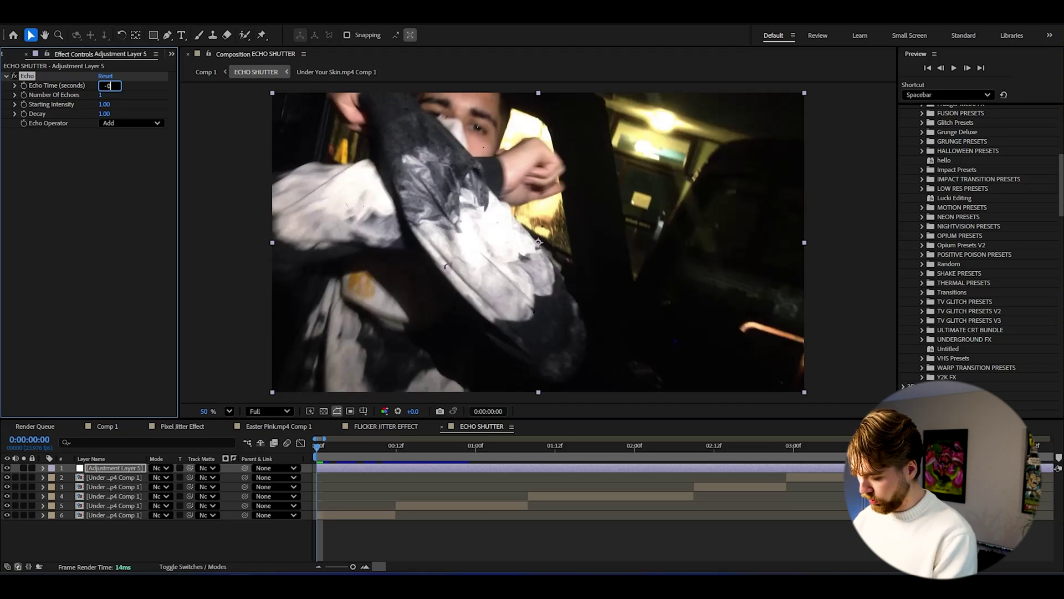
- Set Echo to a time of -0.100 seconds, 5 echoes, 0.75 decay and the Maximum operator, and check the result
text(5)
key(Return)
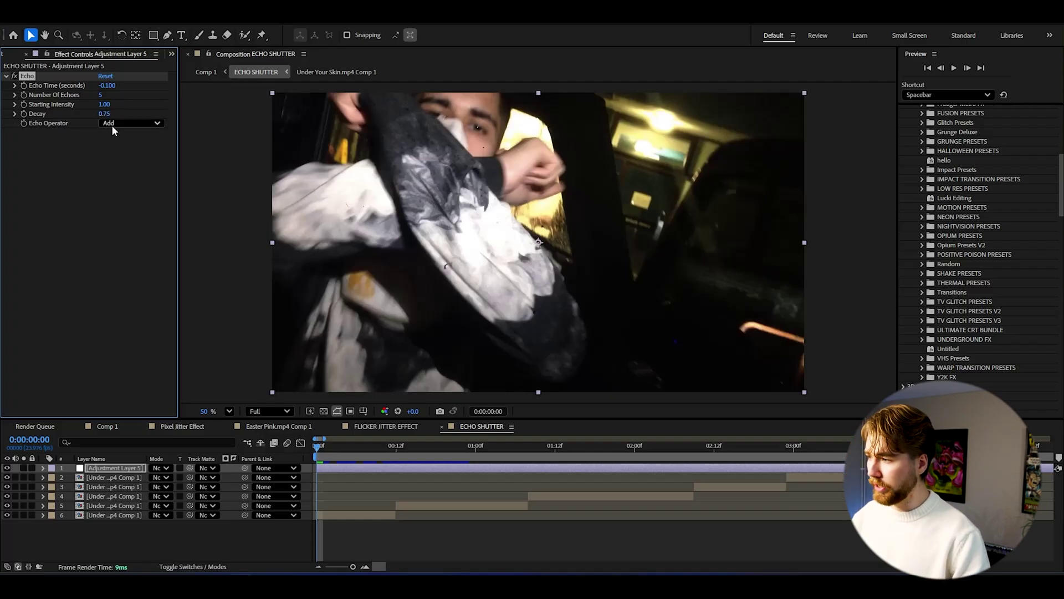
click(121, 126)
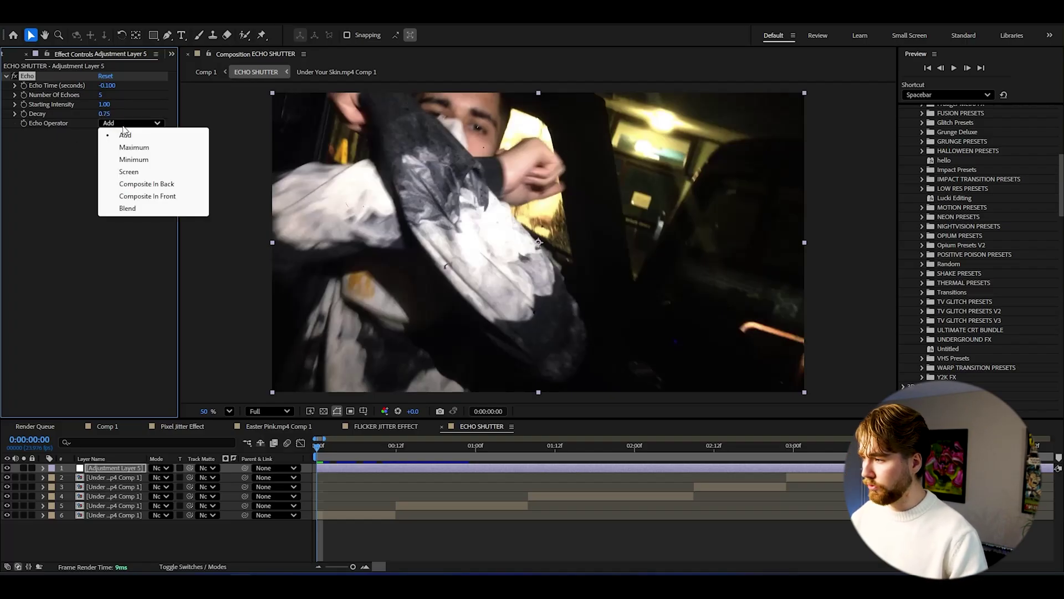
click(147, 150)
drag(496, 434, 467, 437)
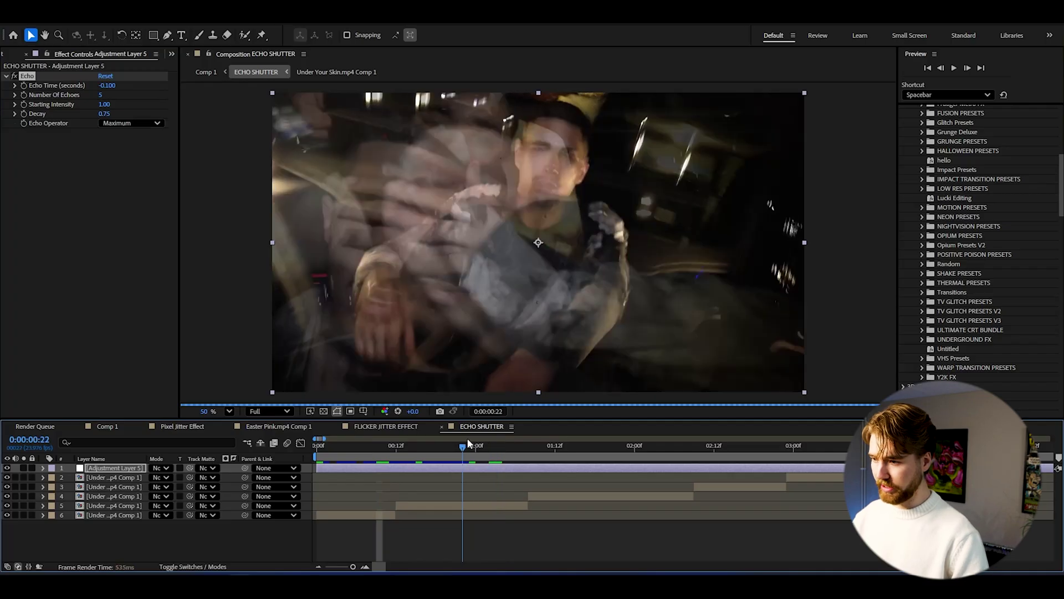
- Apply the Posterize effect to the adjustment layer with level 8 and preview it over the clips
key(ctrl+space)
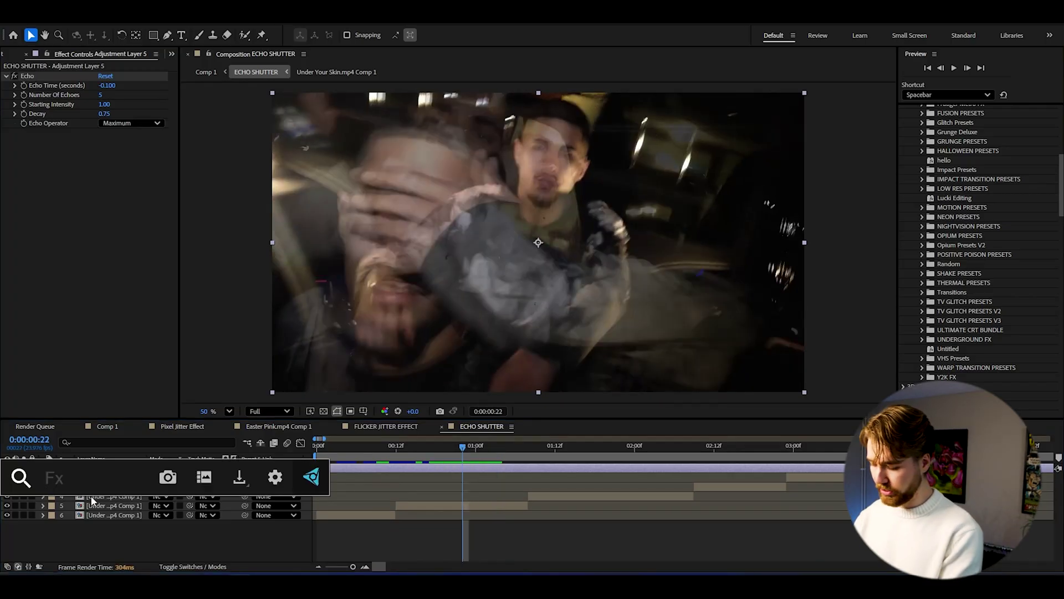
text(pos)
key(Return)
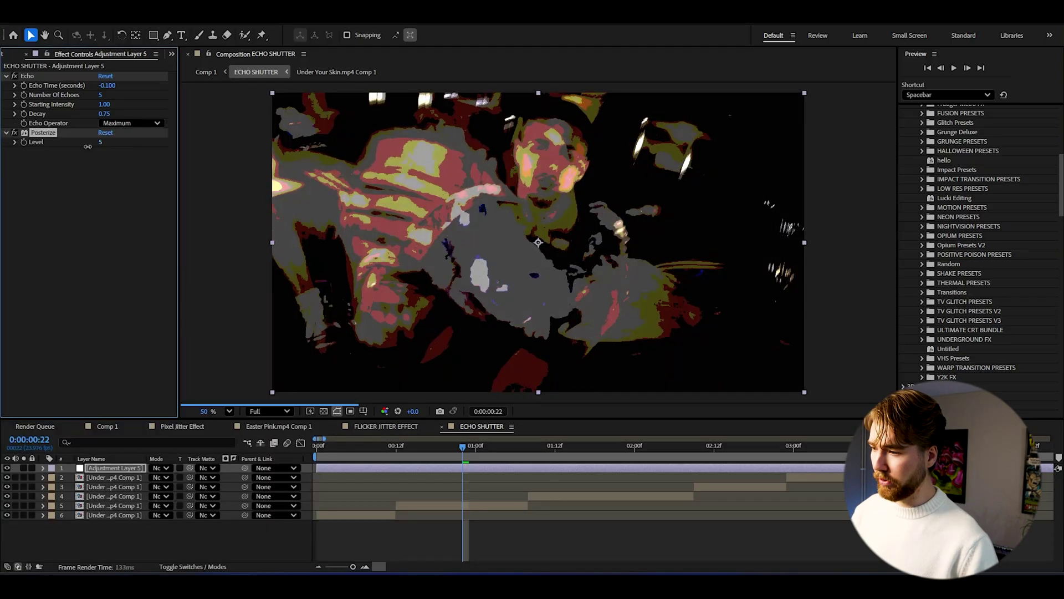
drag(99, 150, 110, 151)
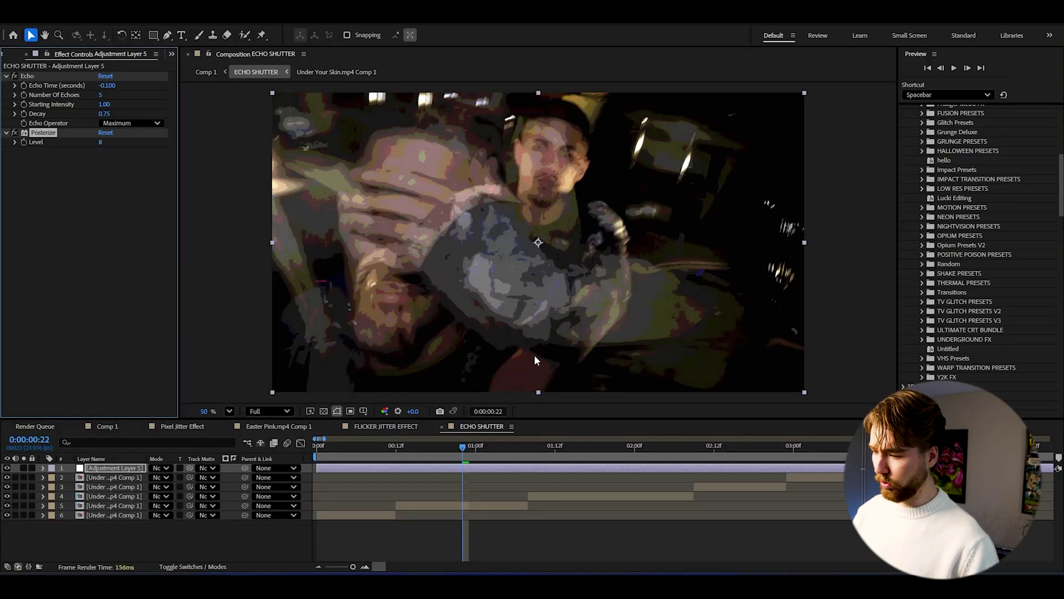
drag(491, 450, 726, 460)
key(space)
- Apply the Exposure effect to the echo adjustment layer with a master exposure of 1.00
key(ctrl+space)
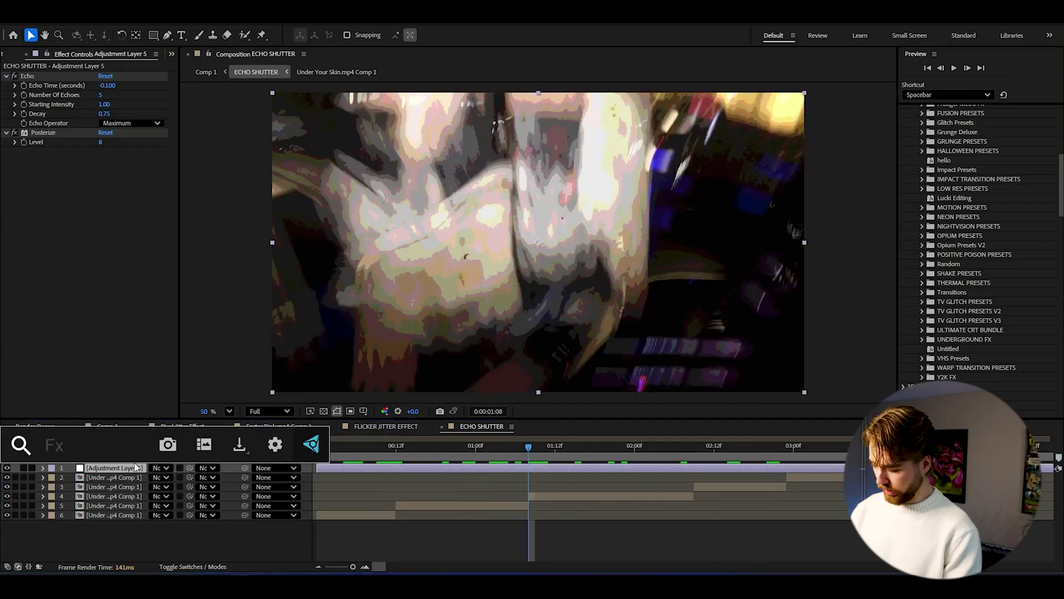
text(expo)
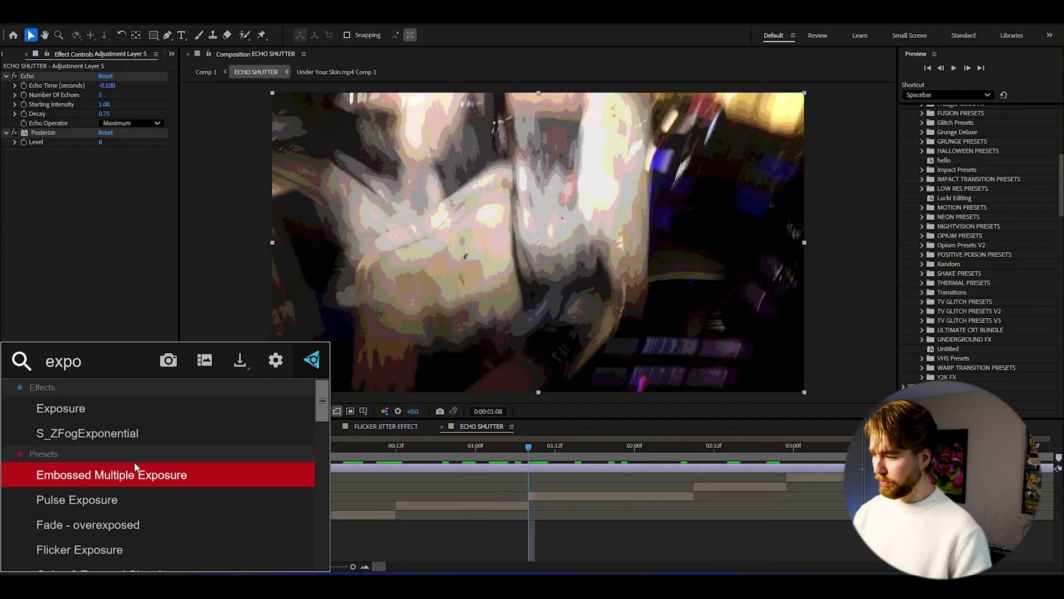
click(156, 418)
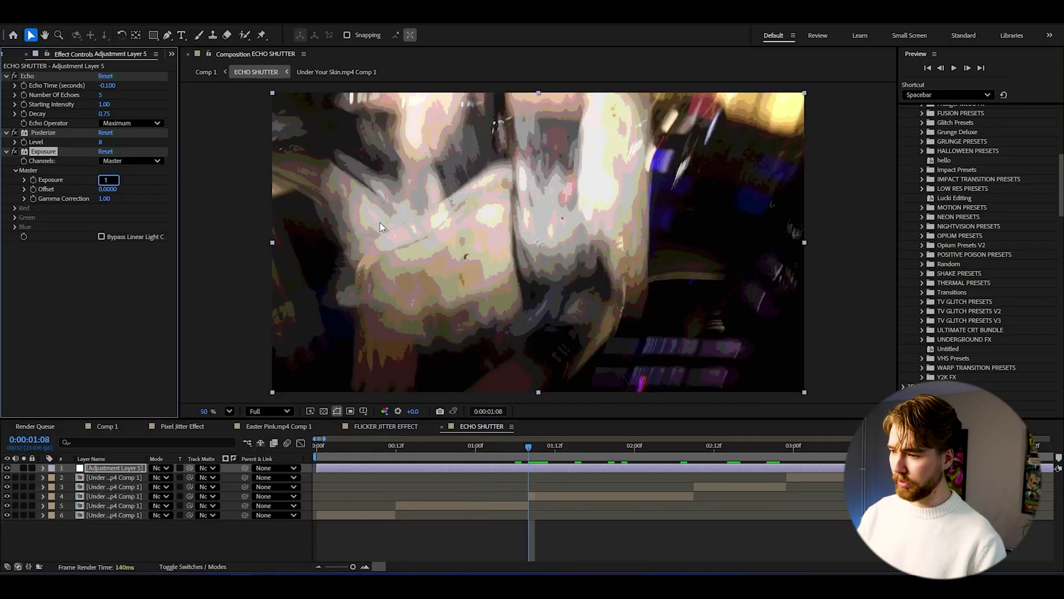
key(Return)
drag(417, 448, 350, 450)
- Apply the Curves effect to the adjustment layer, bend the curve for stronger contrast and check other frames
key(ctrl+space)
text(curves)
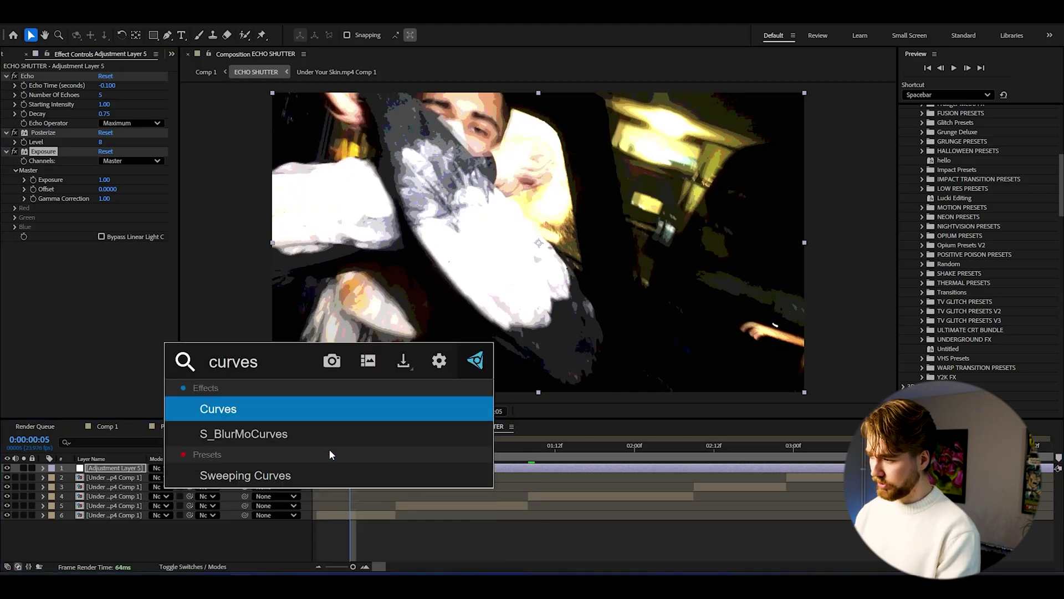
key(Return)
drag(137, 284, 126, 278)
drag(103, 350, 99, 352)
click(375, 447)
drag(598, 444, 747, 444)
- Apply the Noise effect to the adjustment layer and move it above Echo in the effect order
key(ctrl+space)
text(noise)
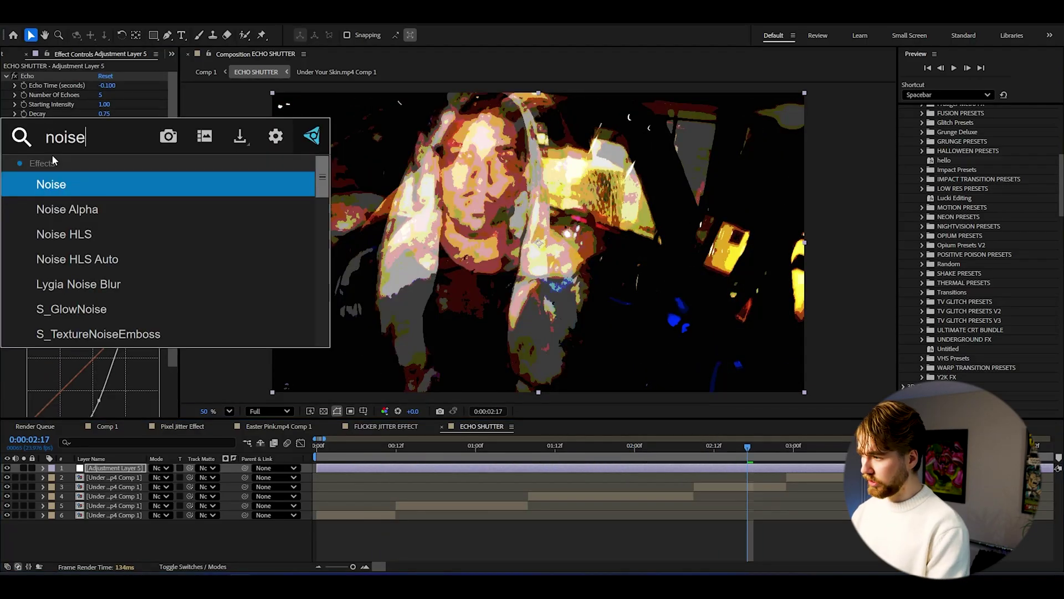
key(Return)
drag(44, 384, 76, 78)
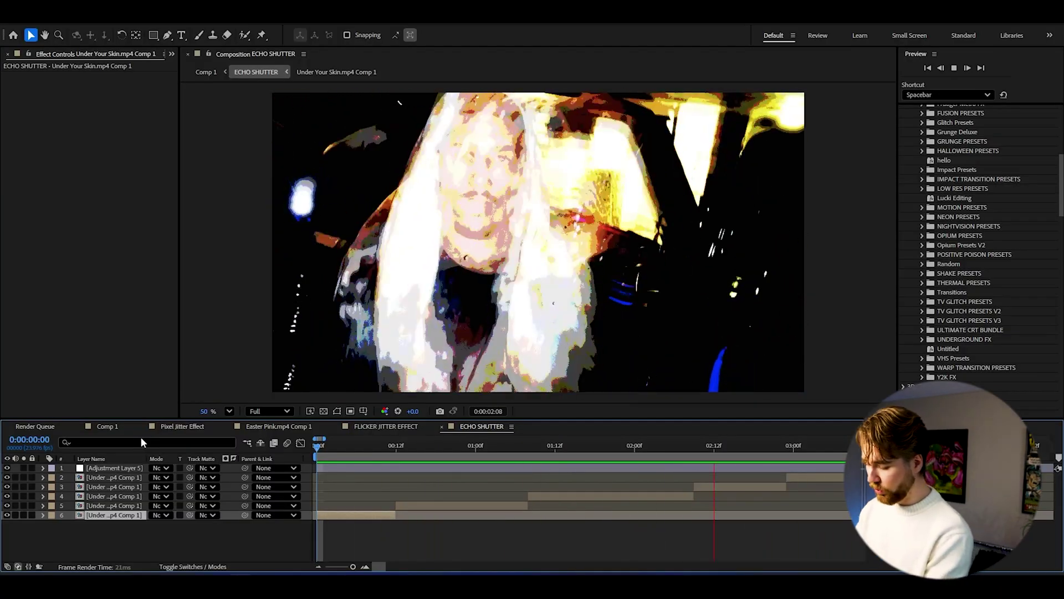
- Add another adjustment layer on top, apply the RAW LOW RES preset from LOW RES PRESETS and play the preview
key(ctrl+alt+y)
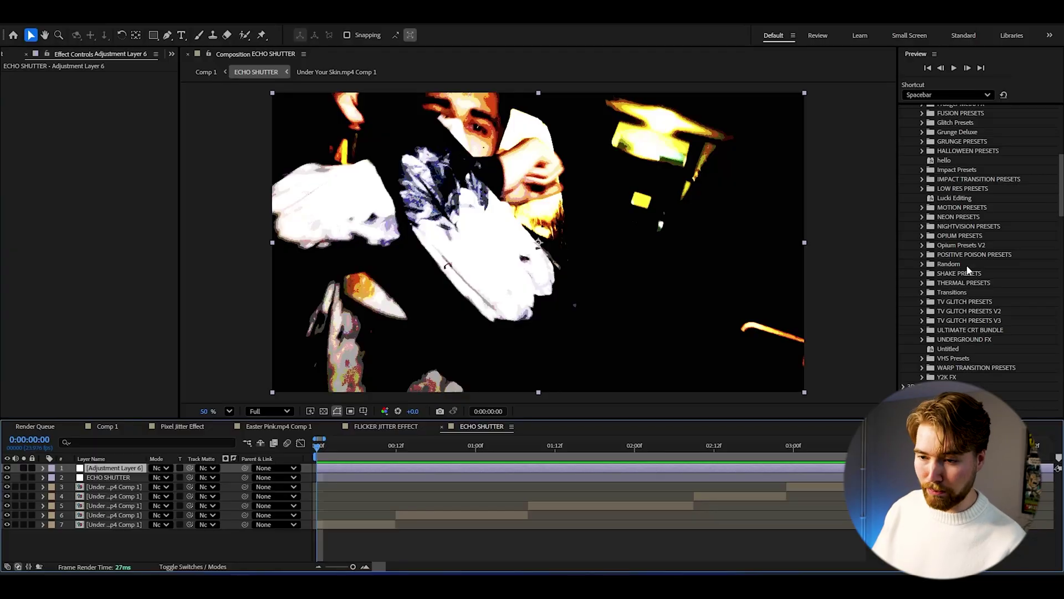
click(922, 189)
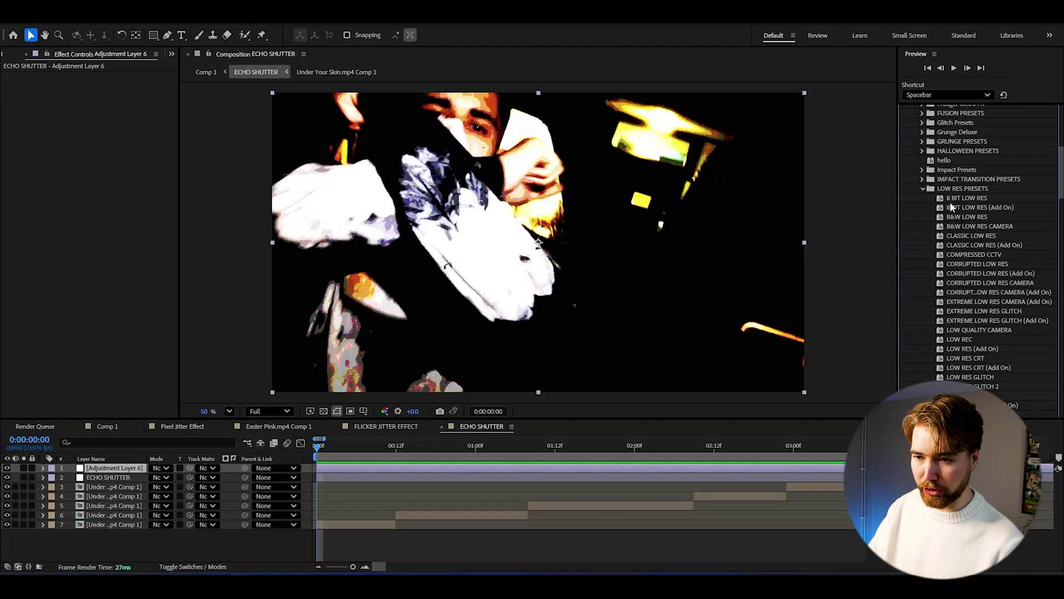
scroll(964, 206, down, 3)
scroll(965, 205, down, 6)
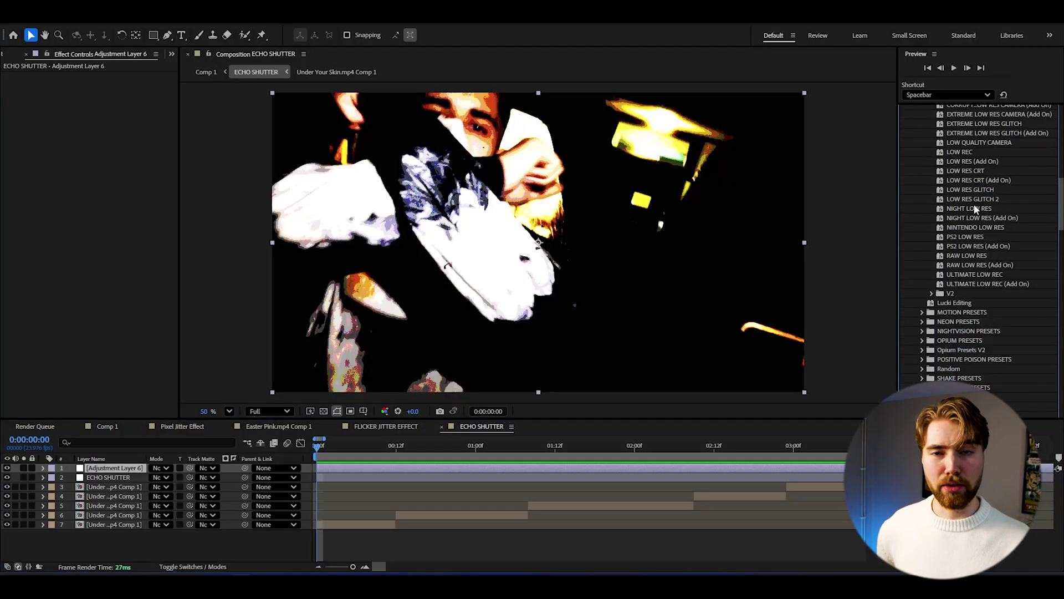
click(978, 256)
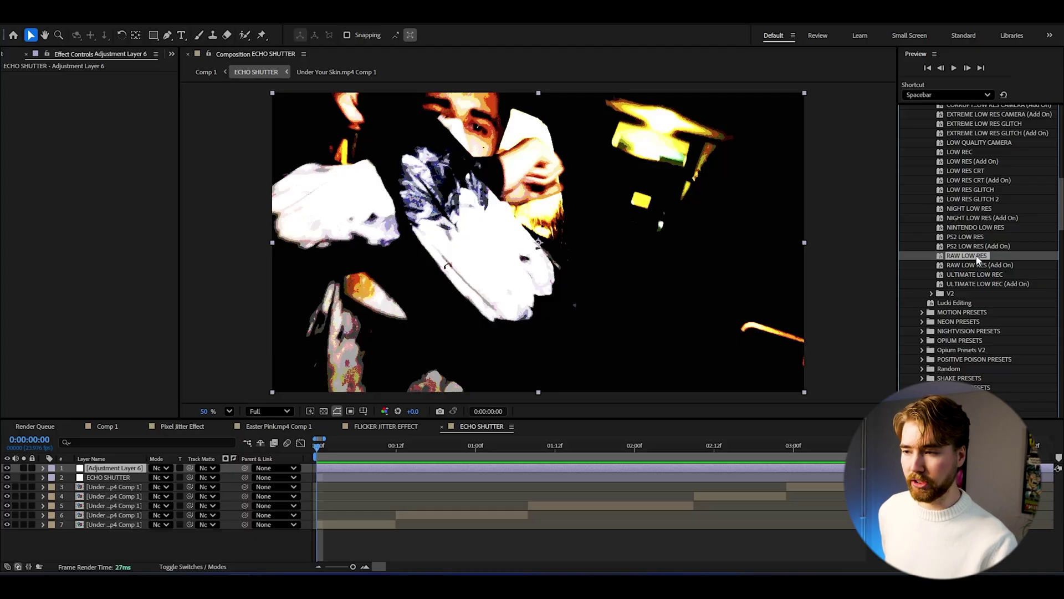
drag(327, 270, 393, 115)
key(space)
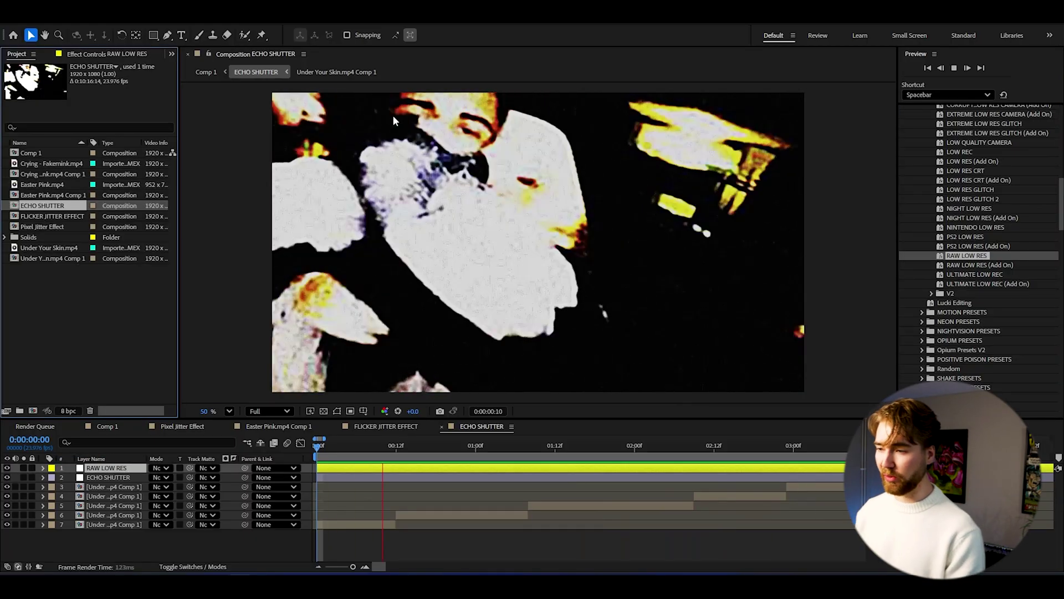